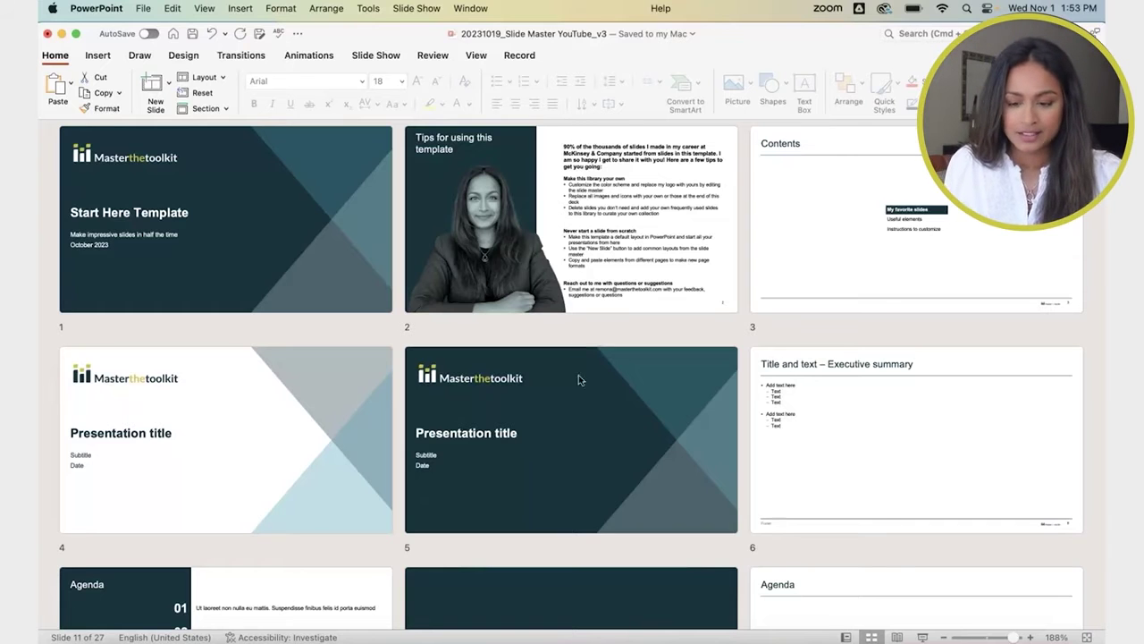
Step: Browse the template deck's slides in the overview, and open the Start Here Template title slide in normal view
scroll(711, 394, down, 15)
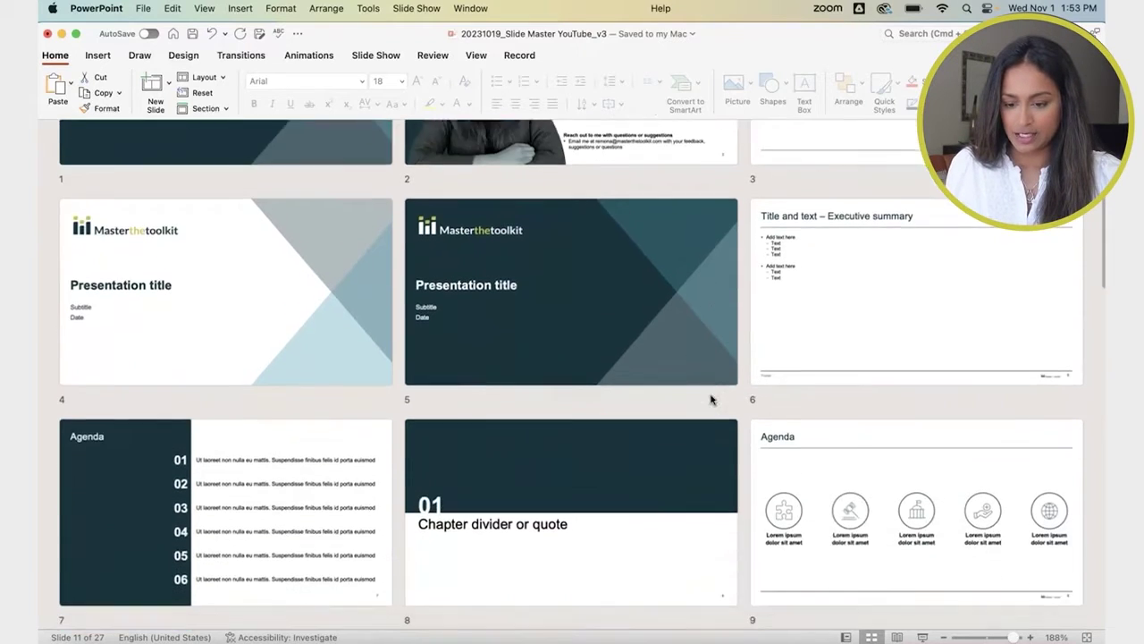
scroll(711, 399, down, 10)
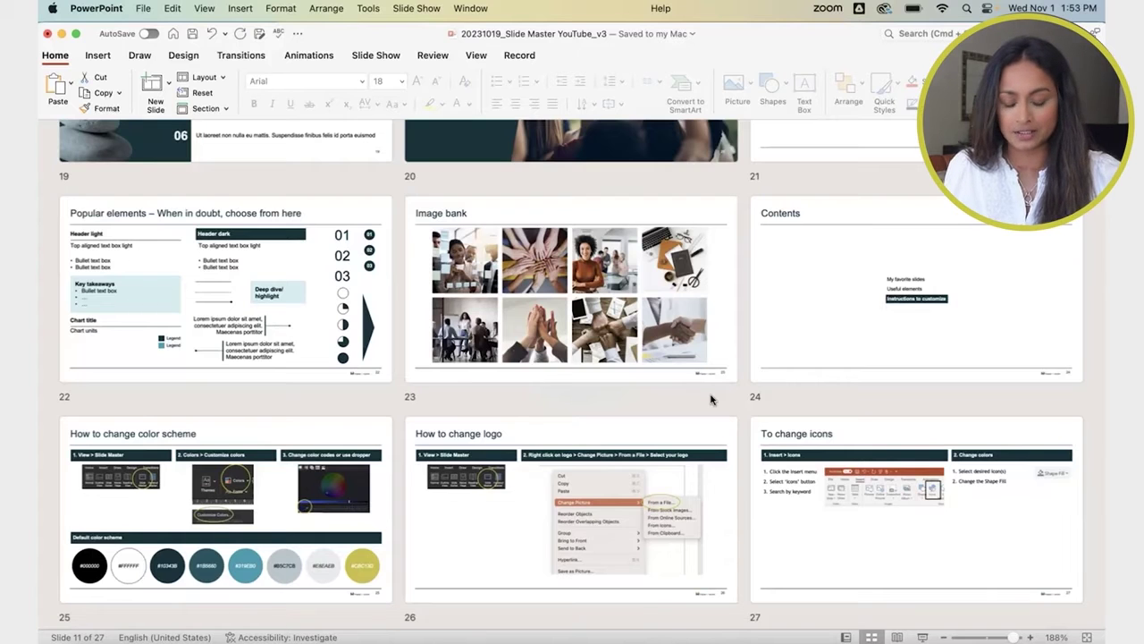
scroll(711, 398, up, 18)
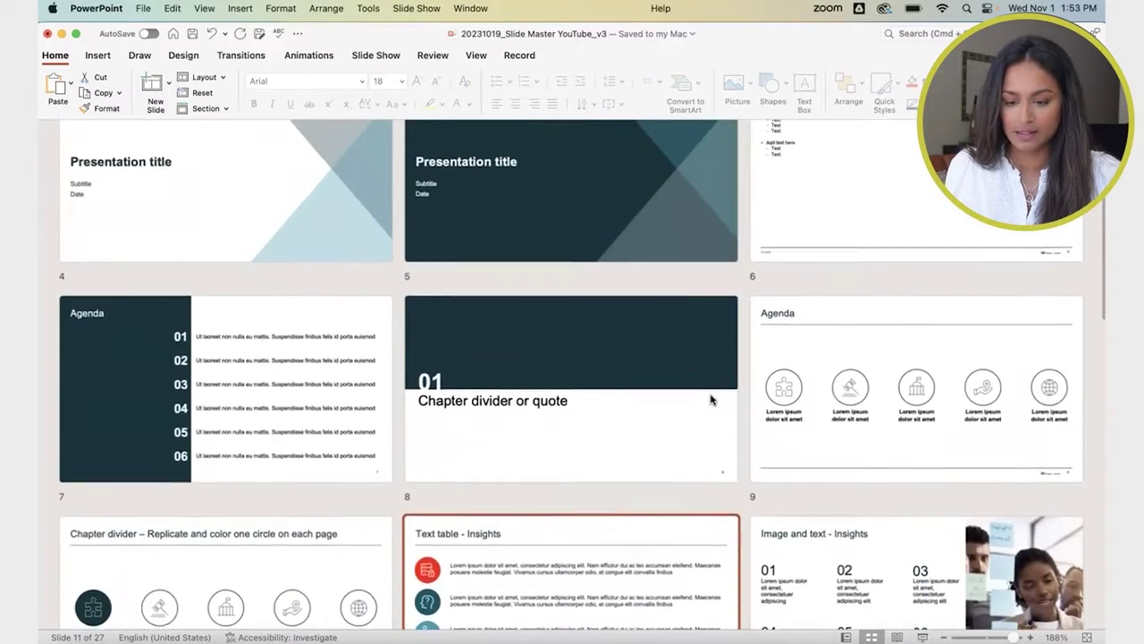
scroll(711, 398, up, 5)
click(309, 258)
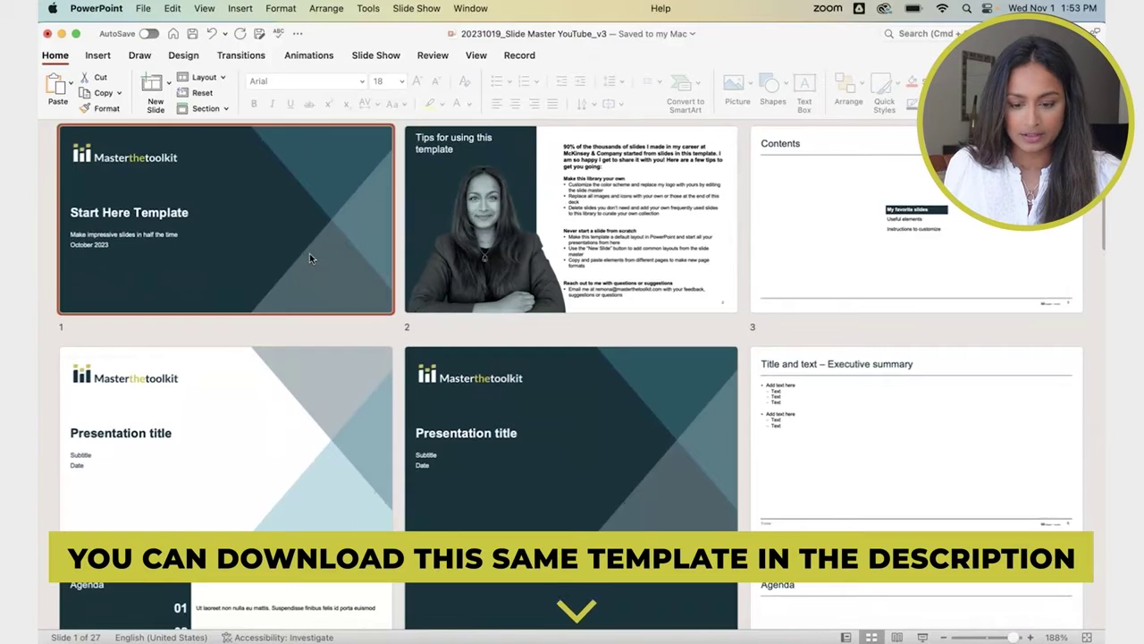
double_click(309, 259)
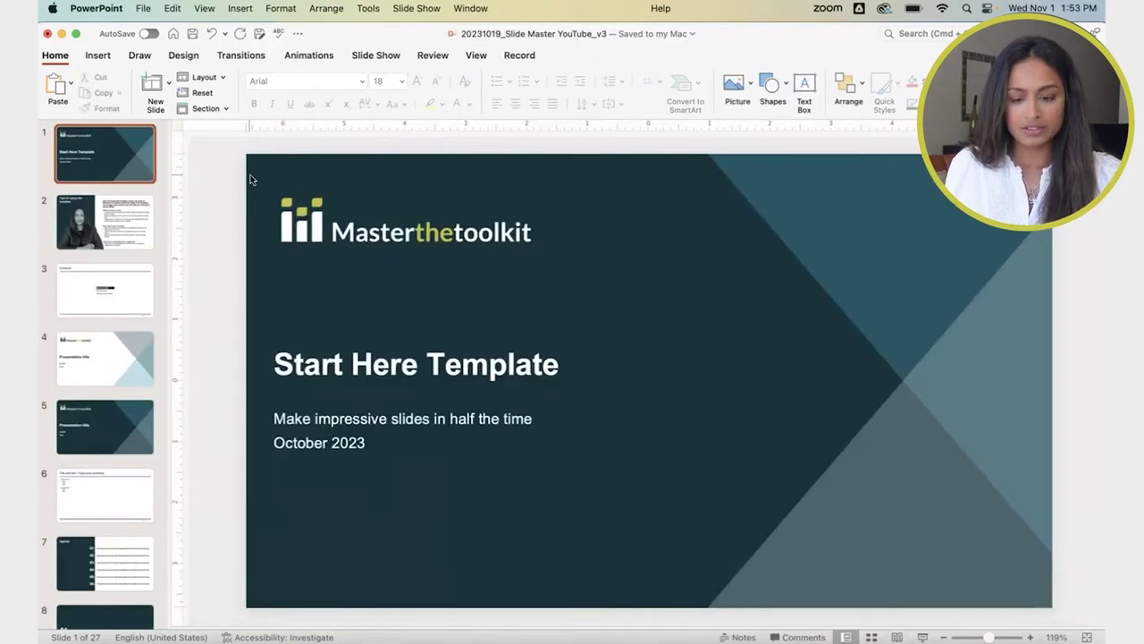
drag(251, 179, 640, 312)
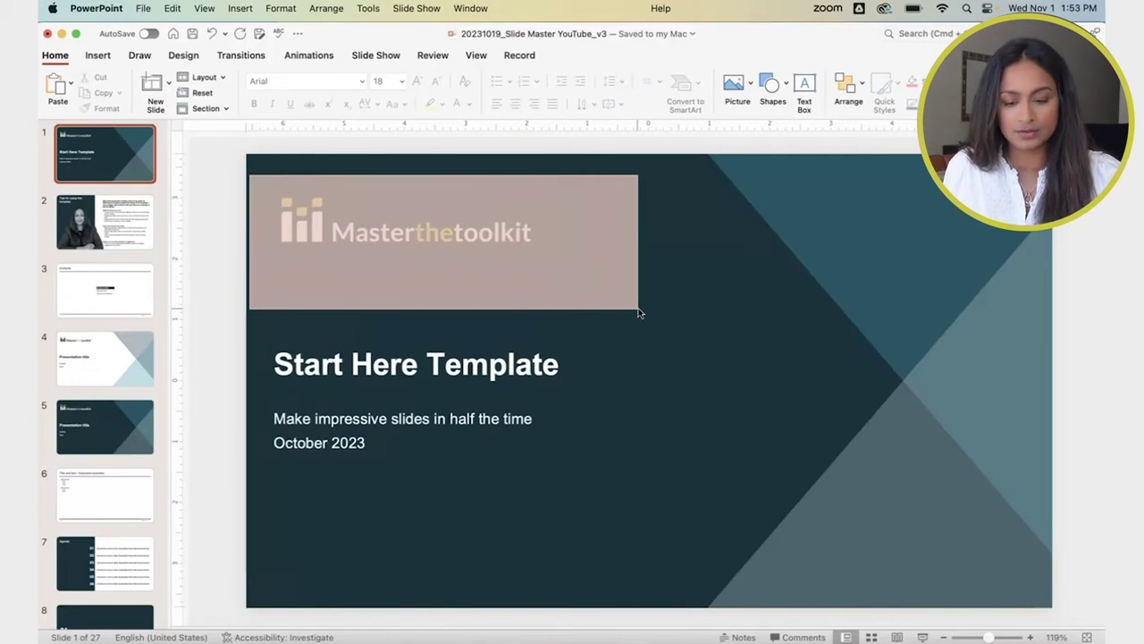
drag(640, 312, 639, 312)
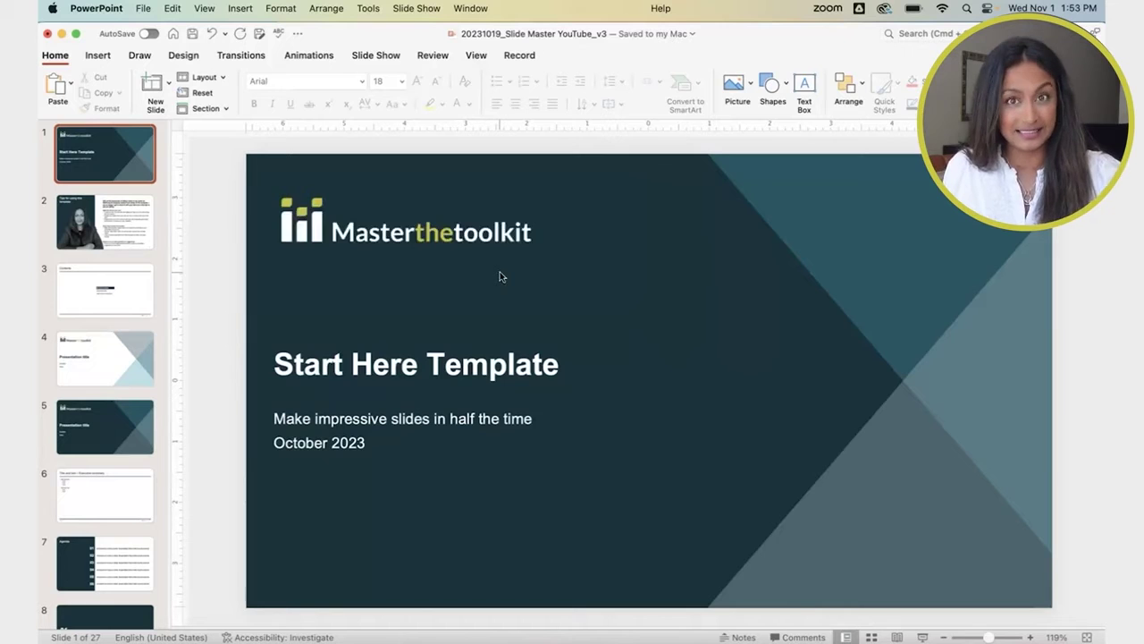
drag(241, 161, 656, 334)
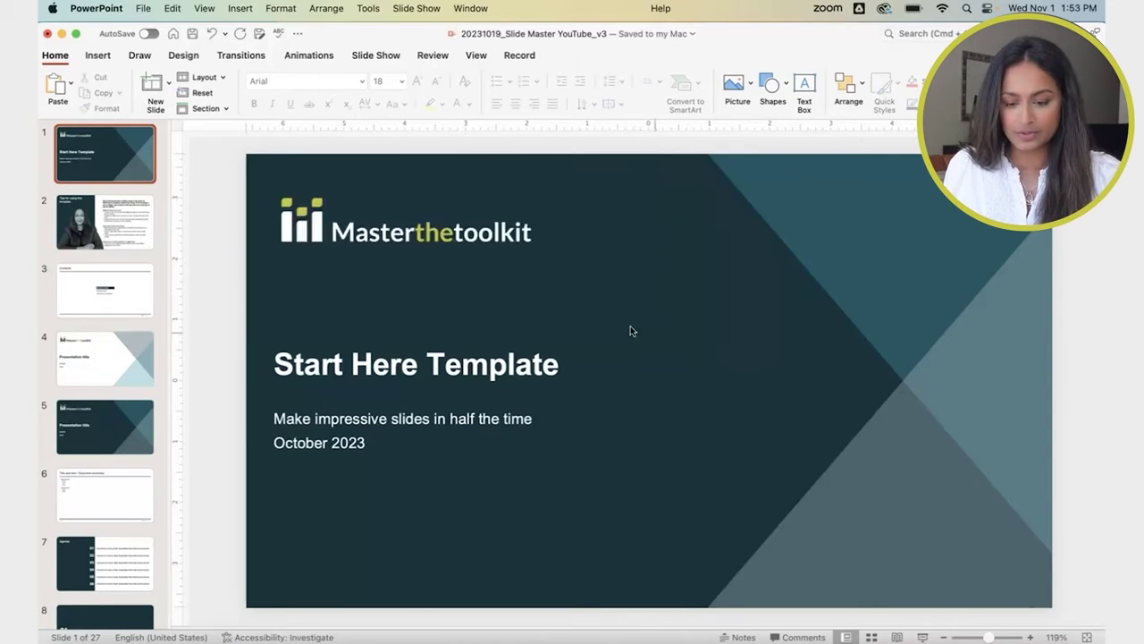
drag(231, 171, 637, 294)
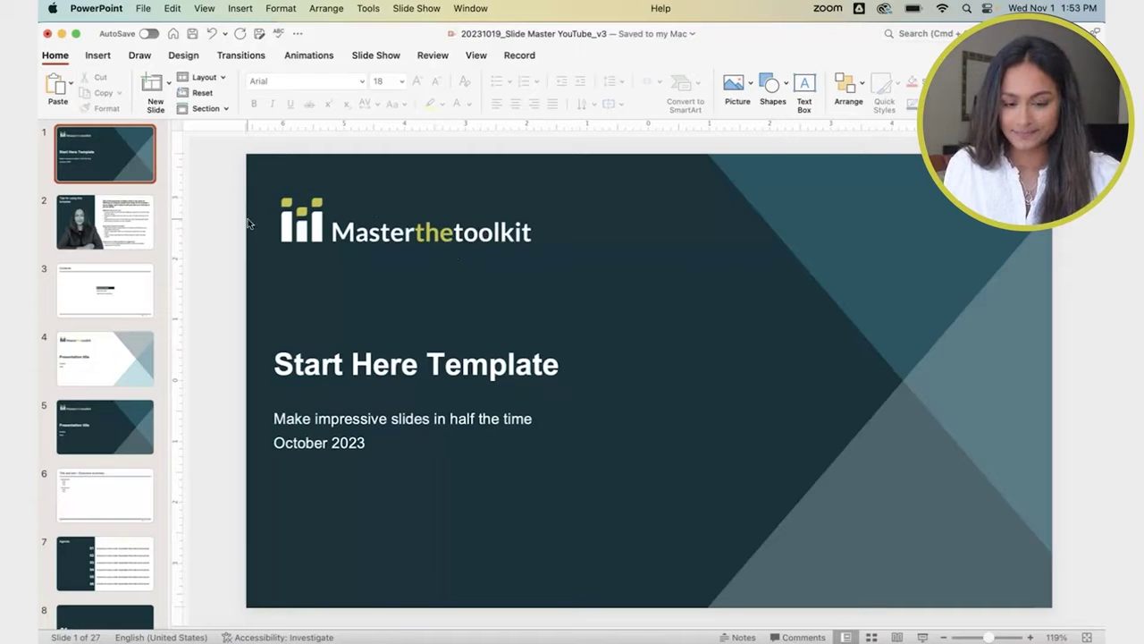
Step: Inspect the fill colors offered for the dark rectangle behind the portrait on the Tips for using this template slide
click(131, 229)
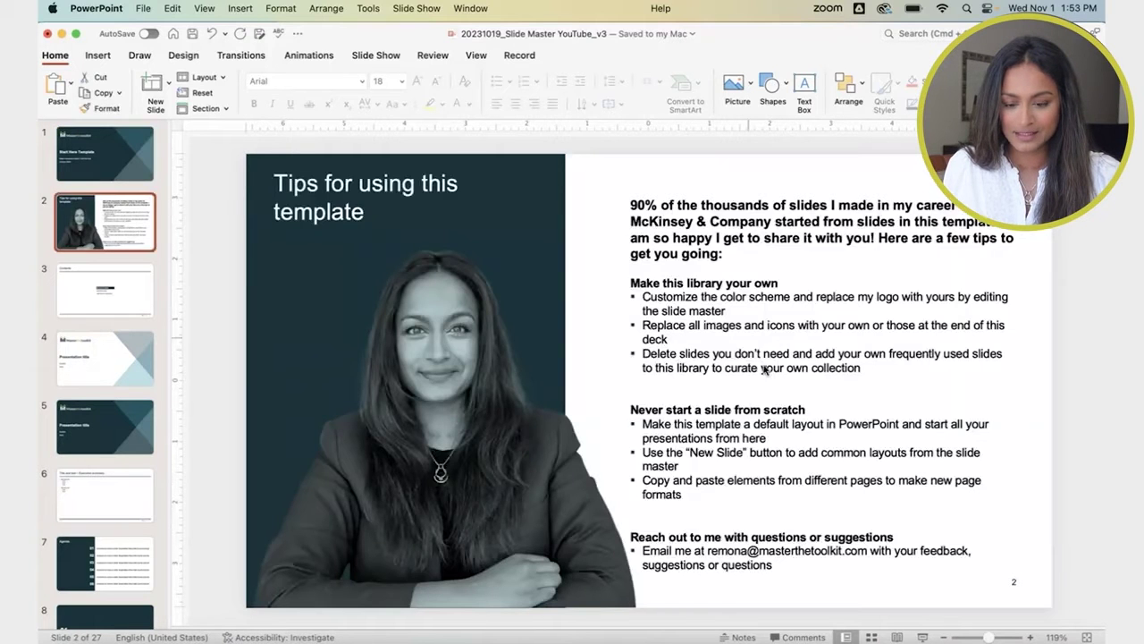
click(563, 181)
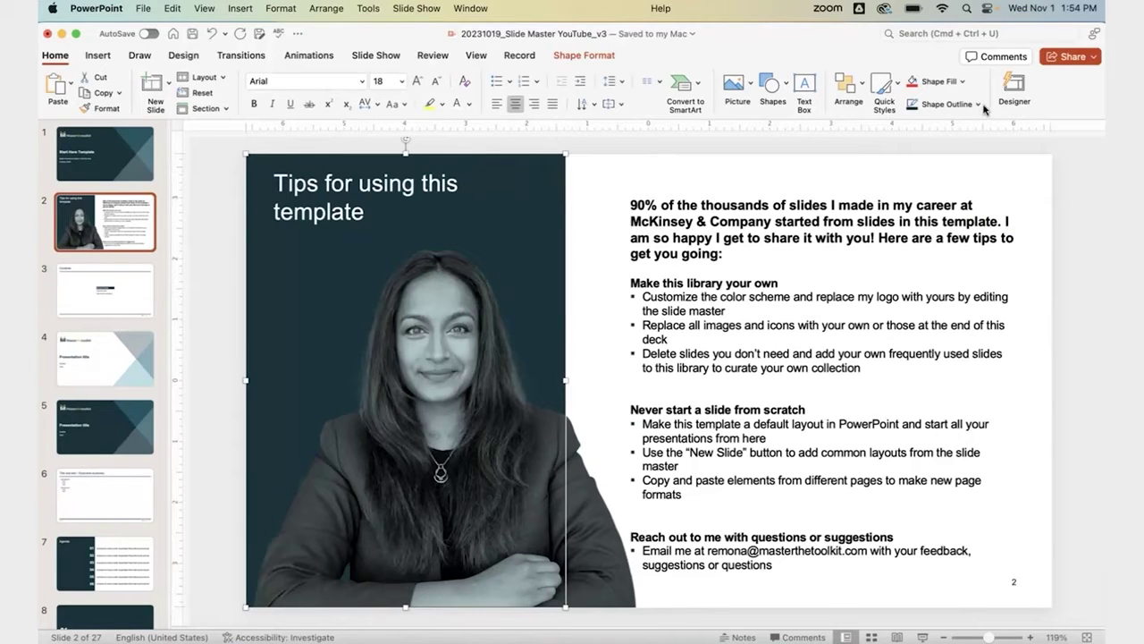
click(964, 83)
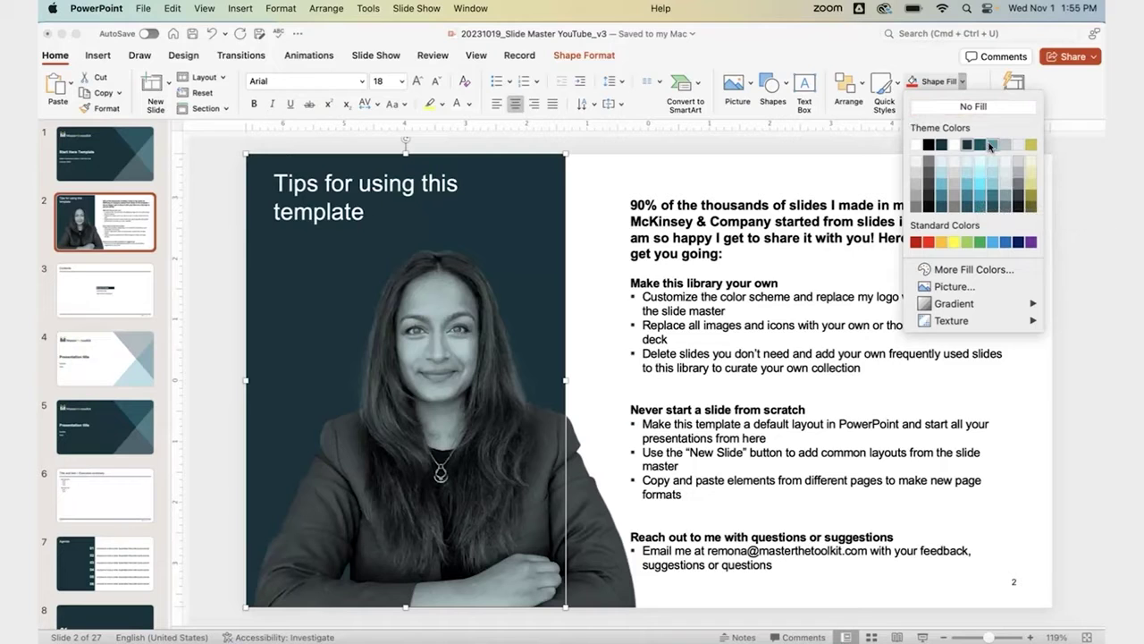
click(590, 219)
click(590, 179)
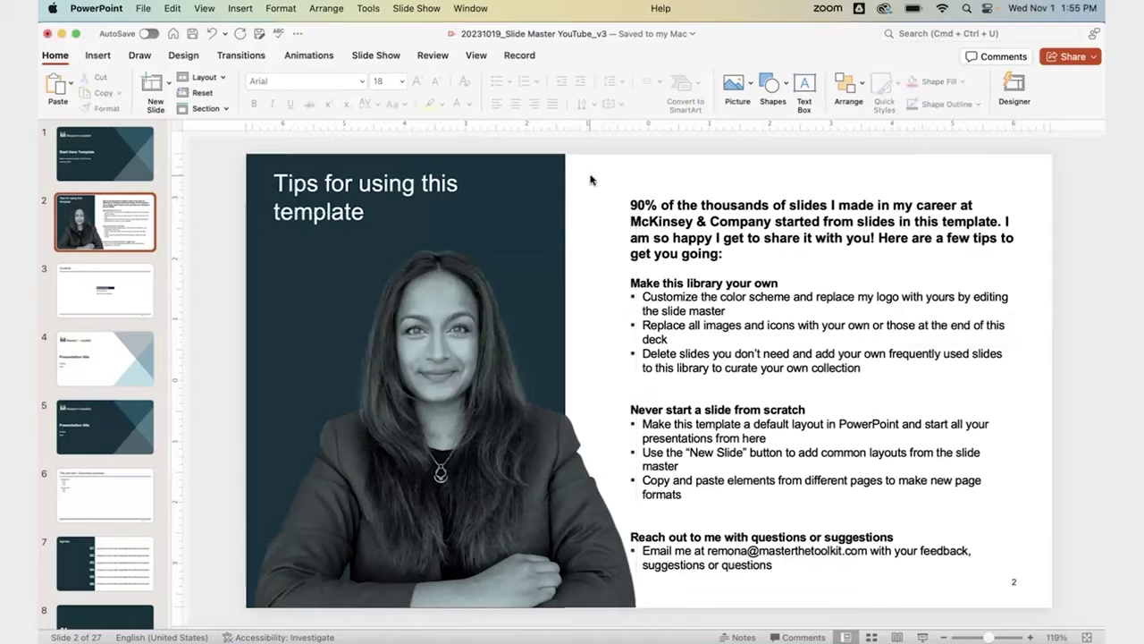
Step: Inspect the theme and standard fill colors offered for the red icon circle on the Text table - Insights slide
scroll(79, 407, down, 3)
scroll(72, 384, down, 5)
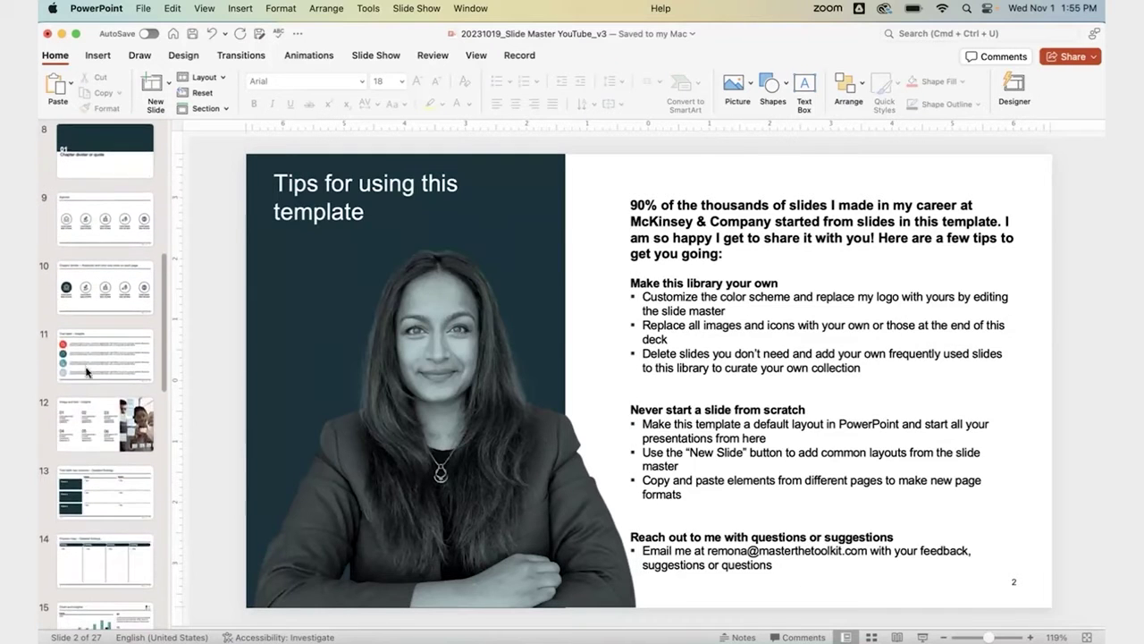
click(89, 366)
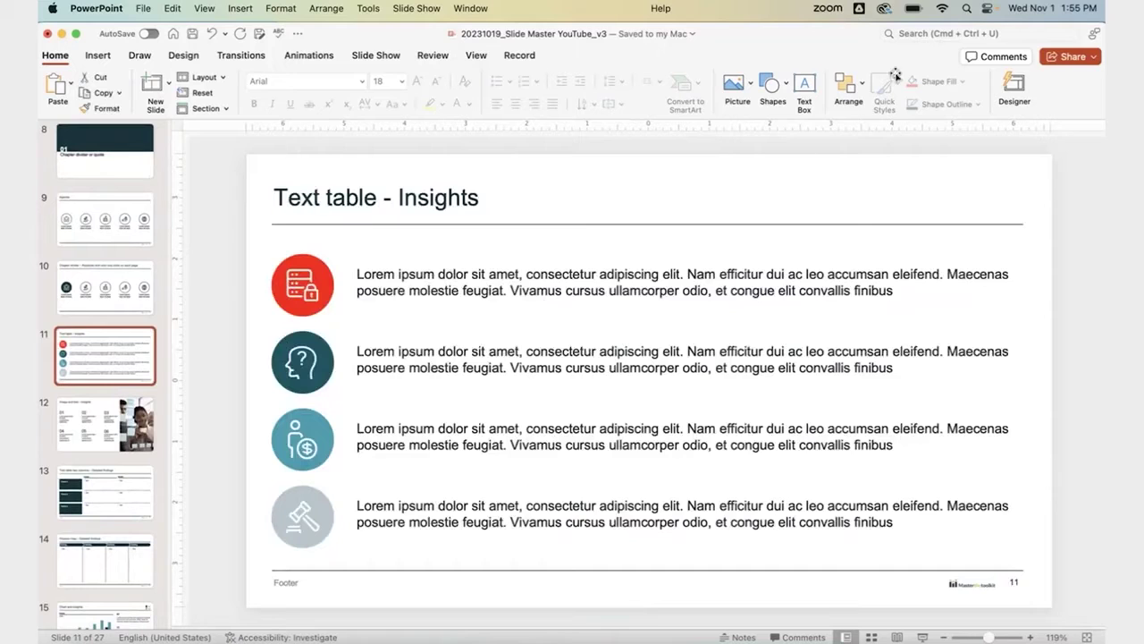
click(324, 278)
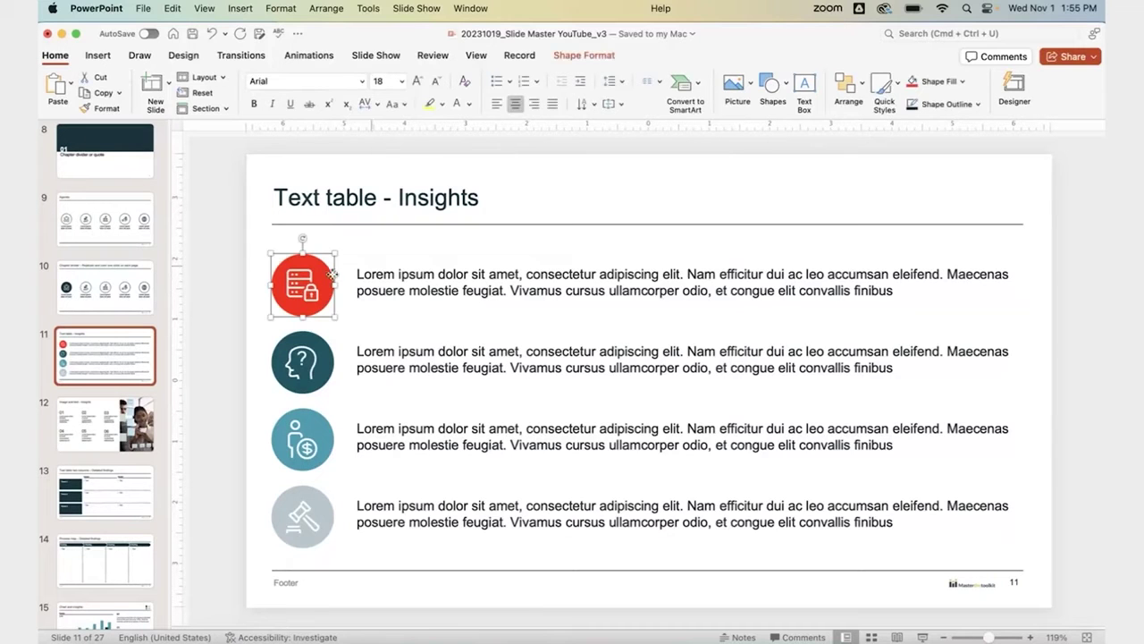
click(962, 81)
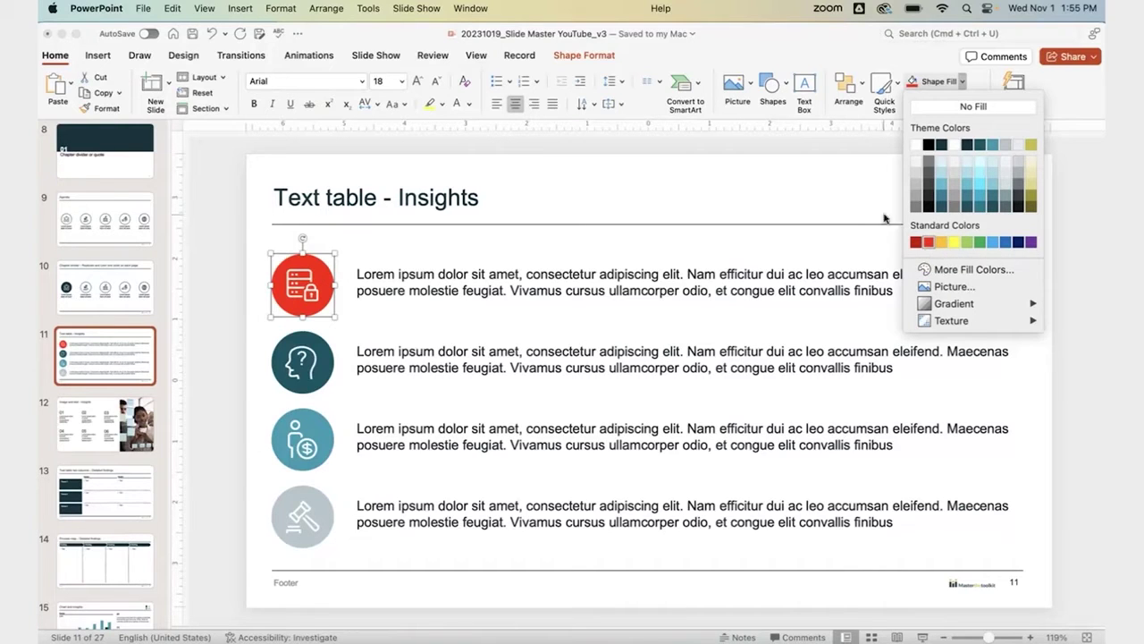
click(852, 213)
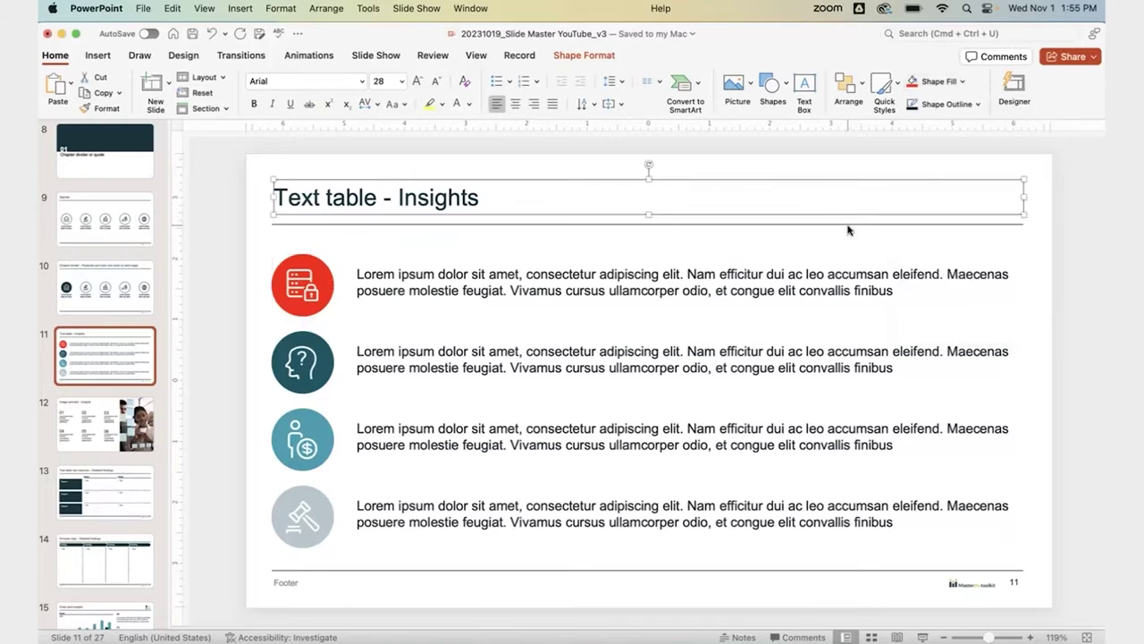
click(850, 226)
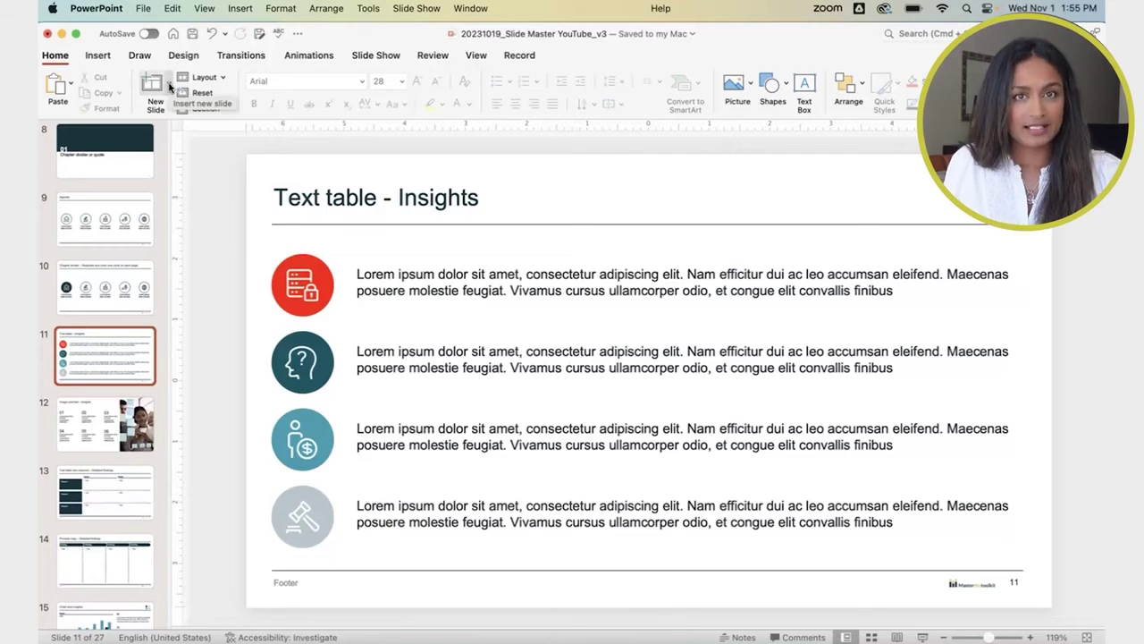
Step: Insert a new slide with the Title Only_Light layout after the Text table - Insights slide
click(169, 86)
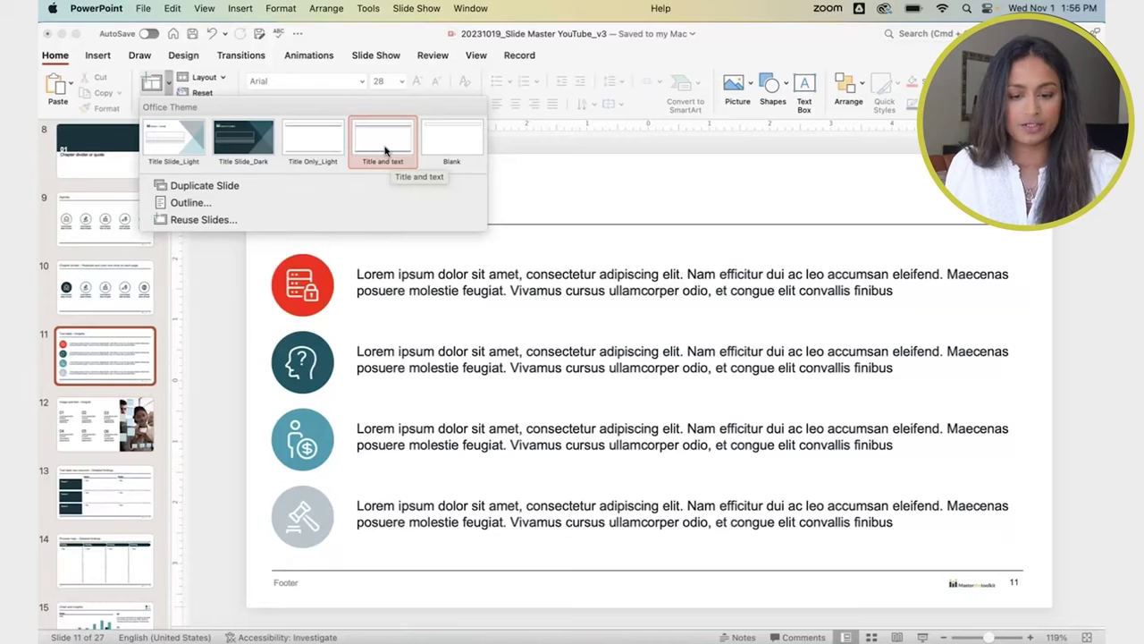
click(314, 140)
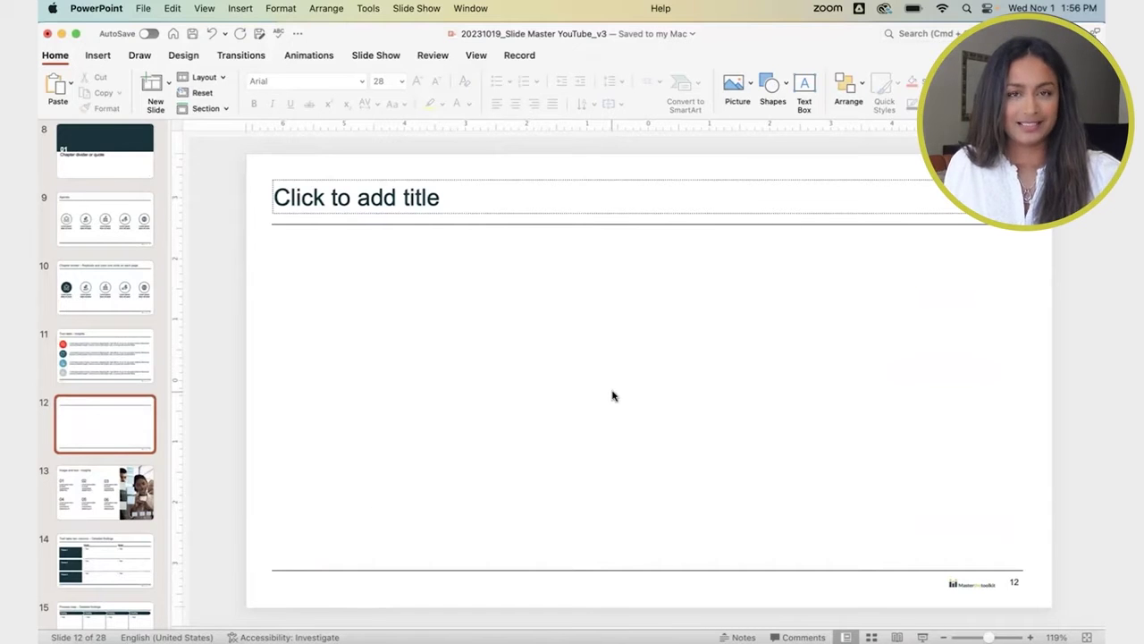
Step: Return to the slide overview at the start of the deck, and open the slide master for editing
click(870, 638)
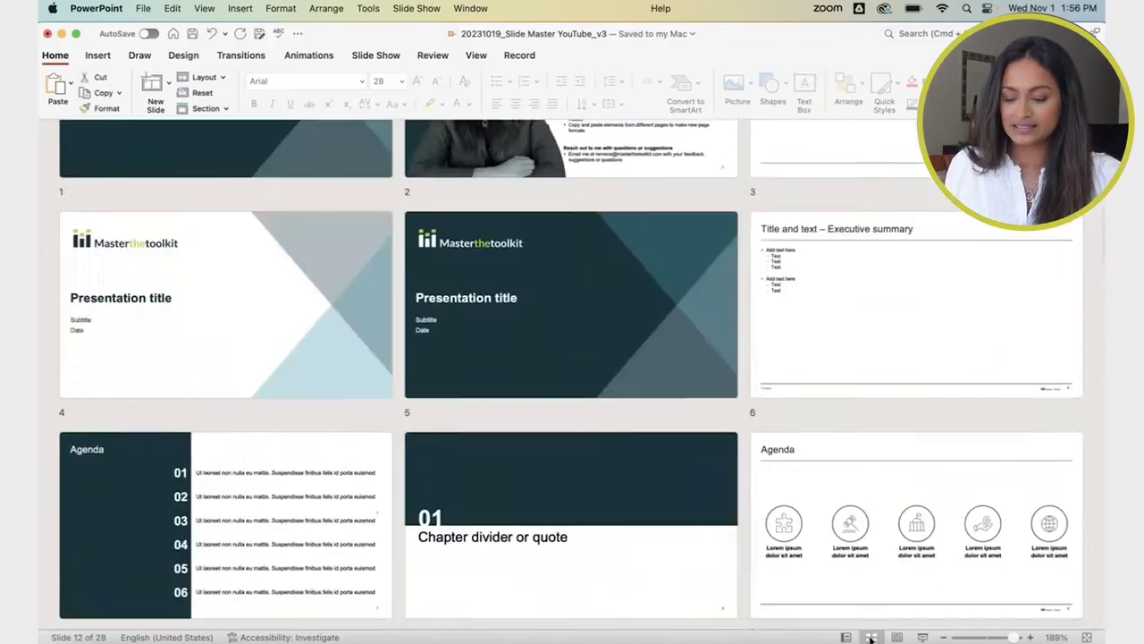
scroll(478, 335, up, 5)
scroll(477, 328, down, 3)
scroll(477, 329, up, 3)
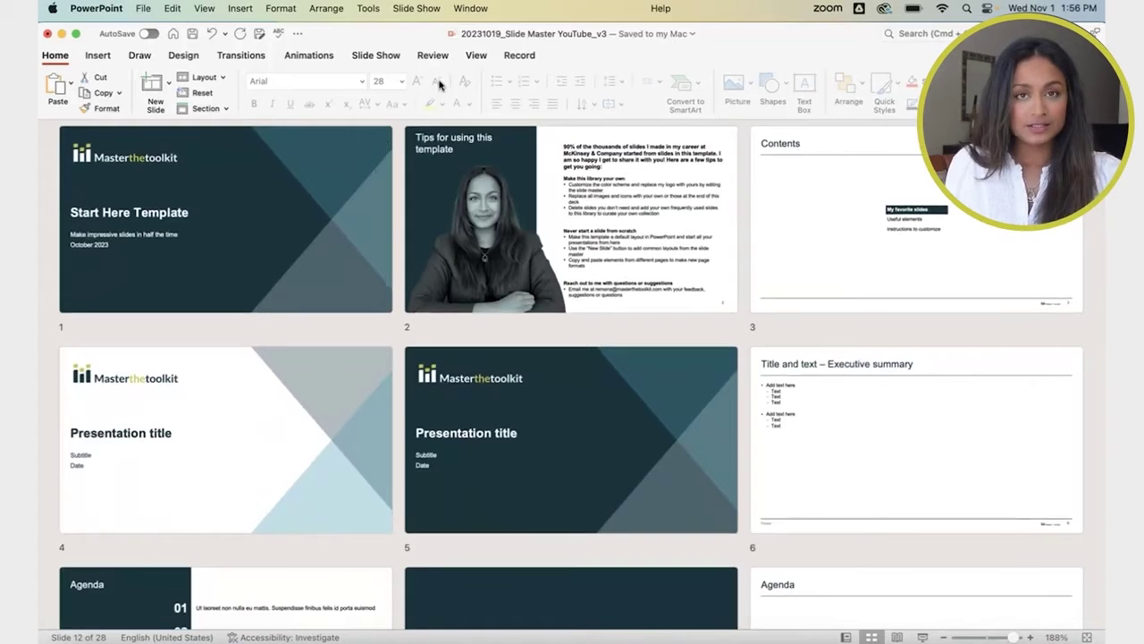
click(477, 55)
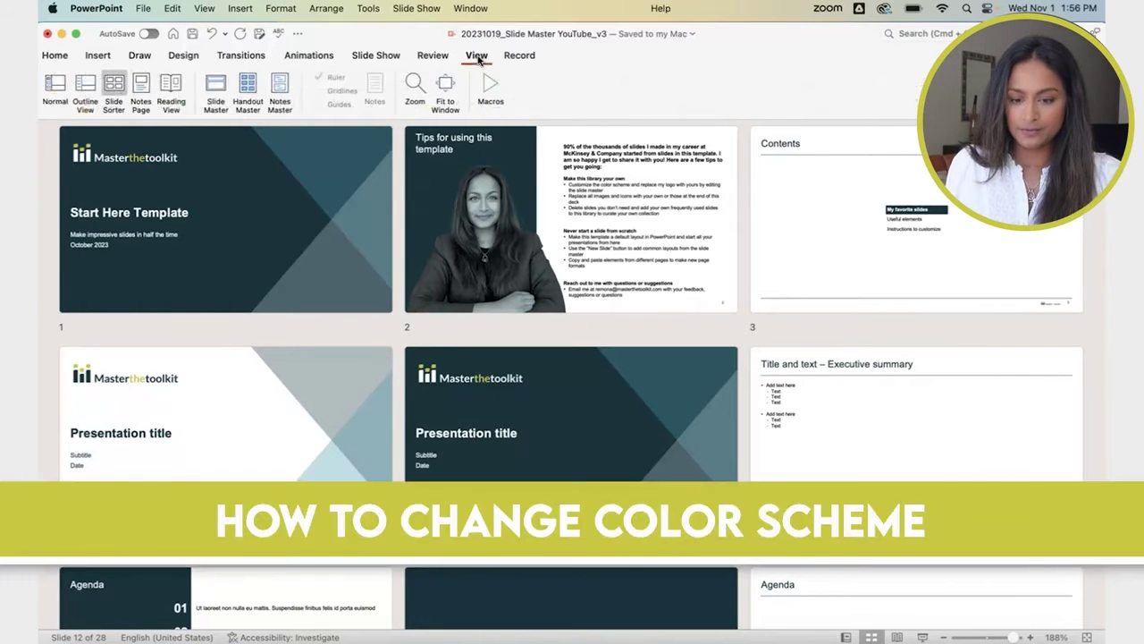
click(215, 90)
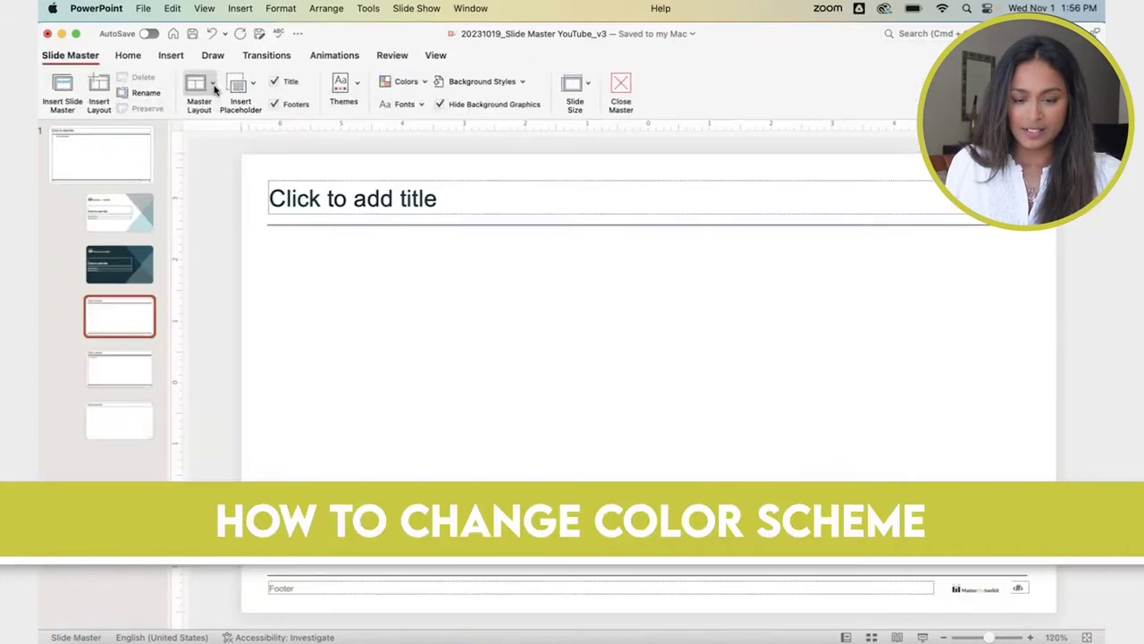
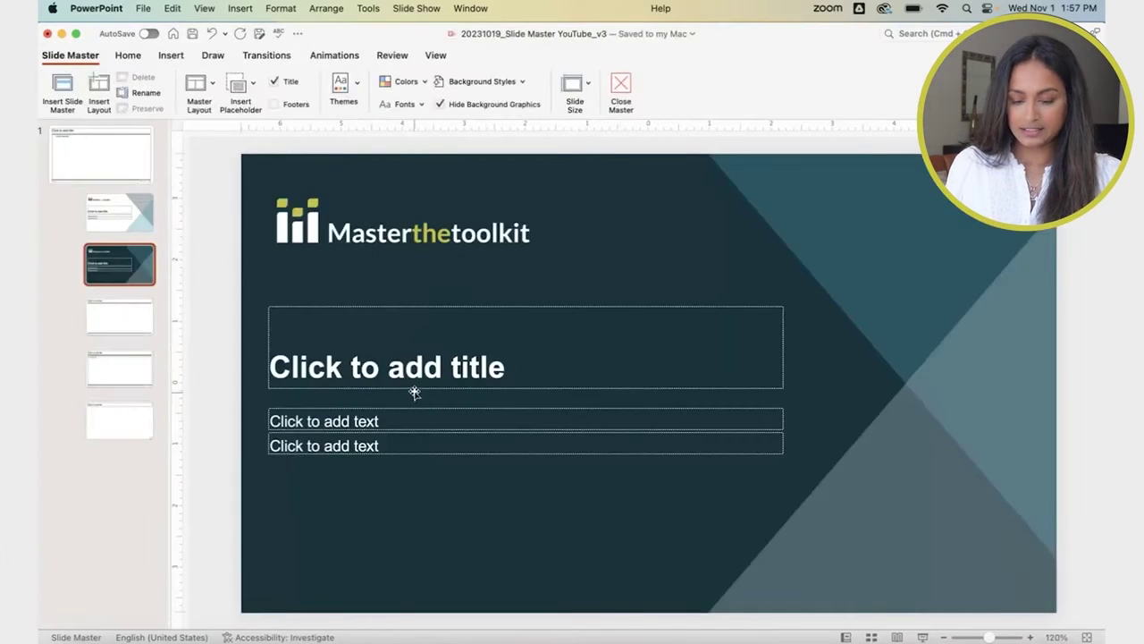
Step: Paste the copied row of color circles with their hex codes onto the light title slide layout
click(123, 219)
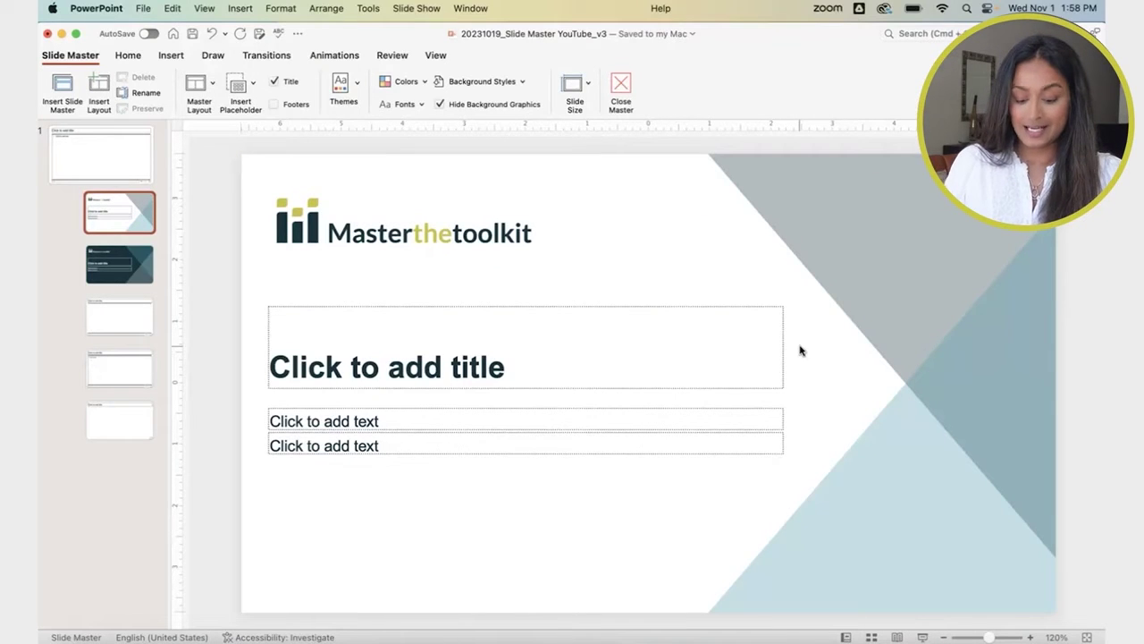
key(super+v)
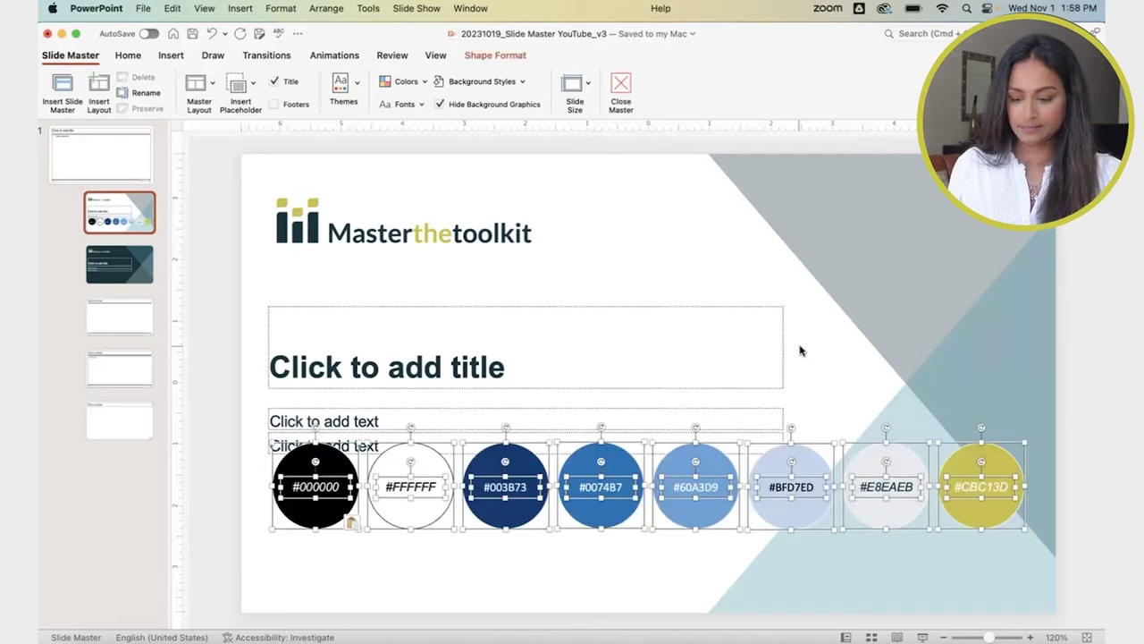
Step: Start a new custom theme color set and enter hex color 003B73 for Accent 1
click(427, 84)
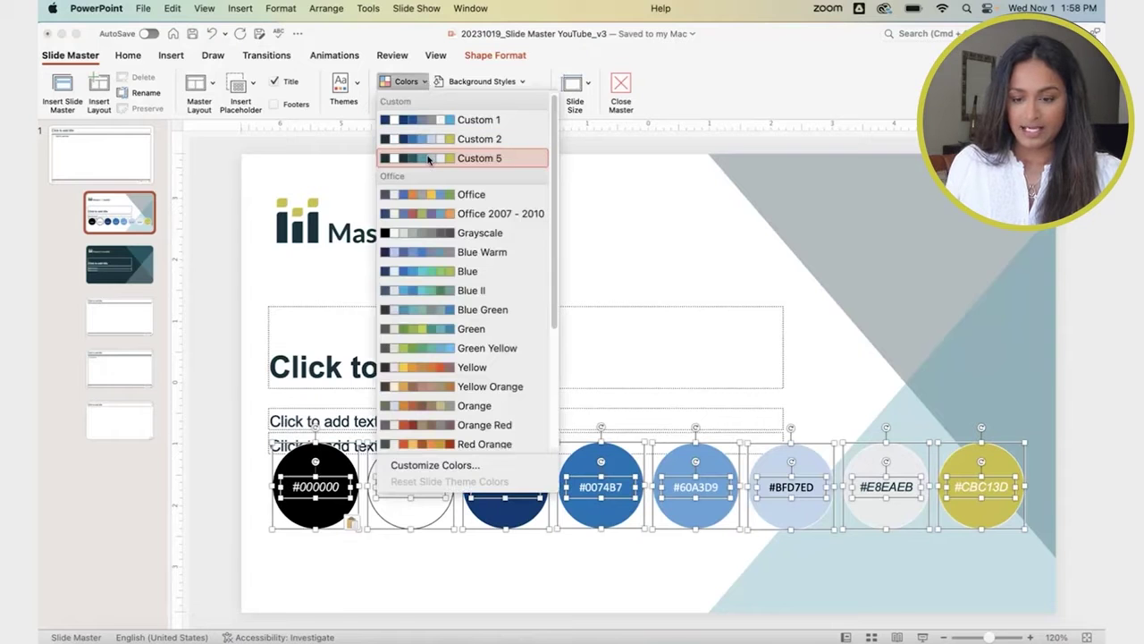
click(435, 465)
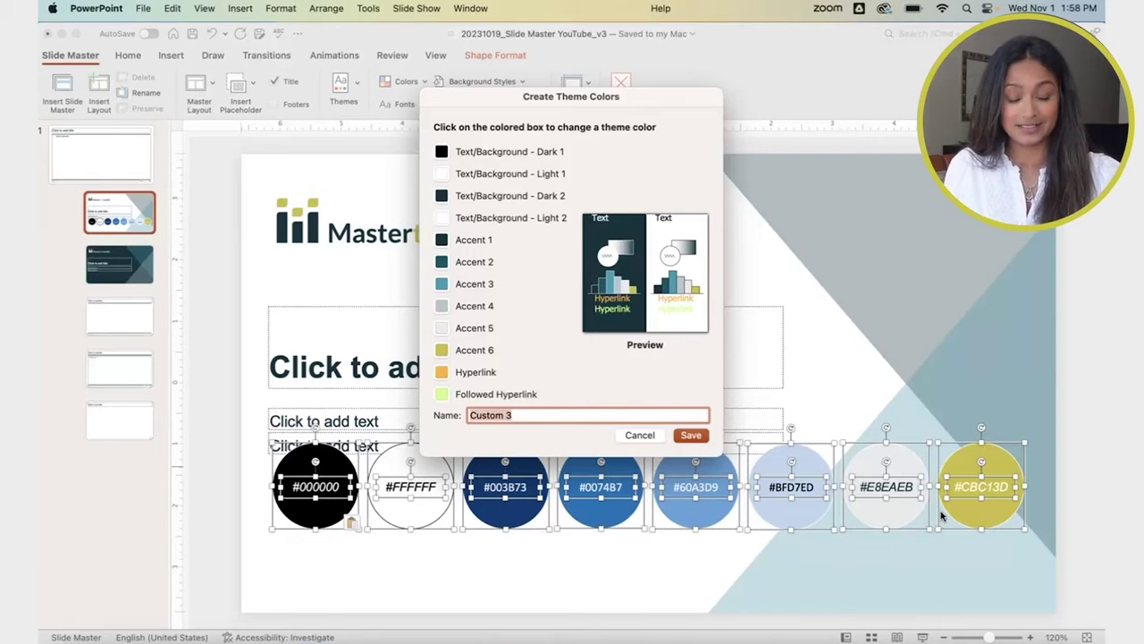
click(441, 241)
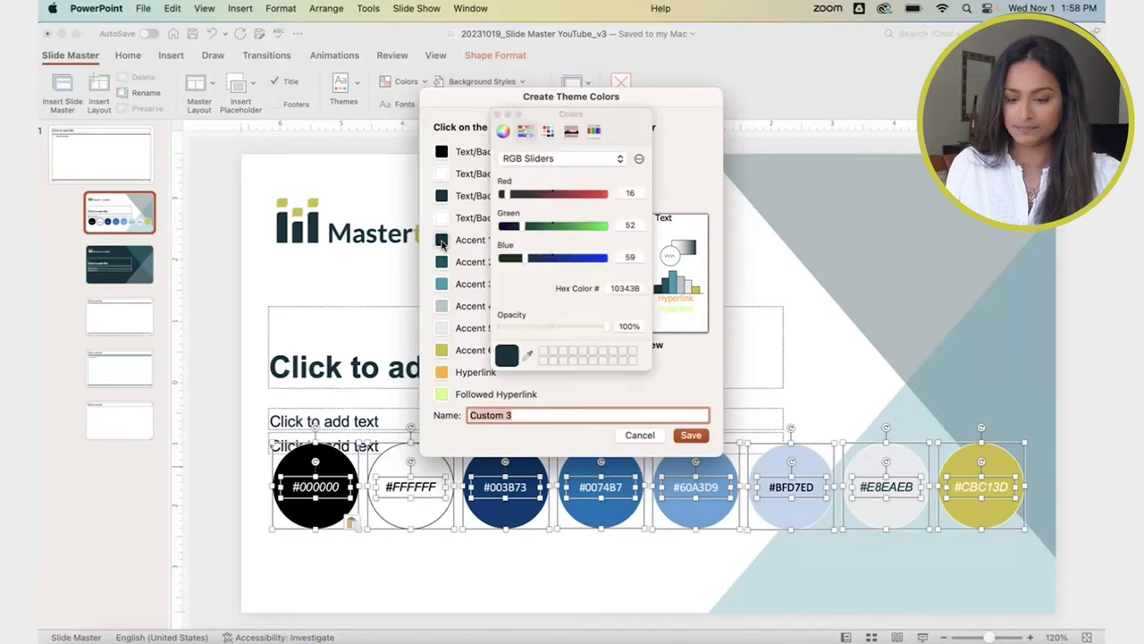
click(615, 292)
drag(611, 290, 644, 294)
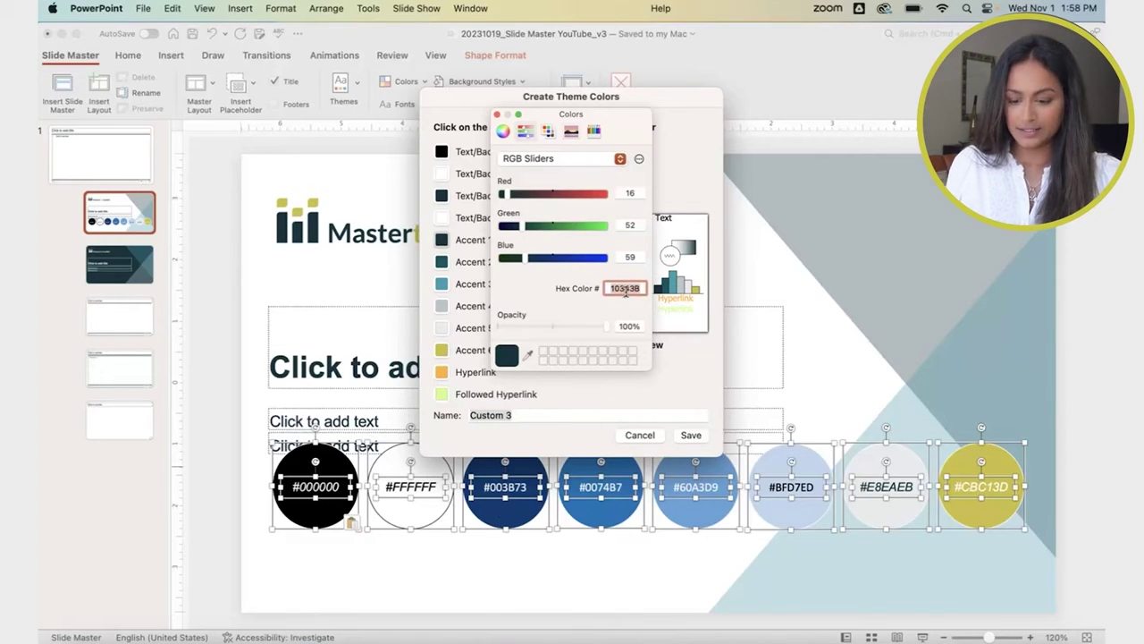
text(00)
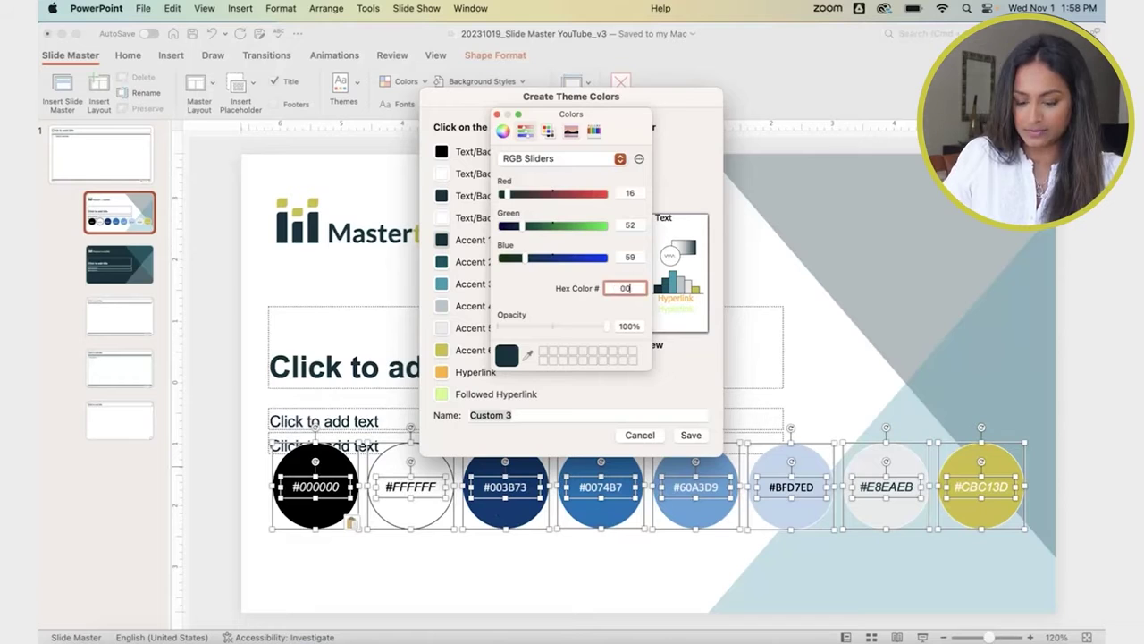
text(3)
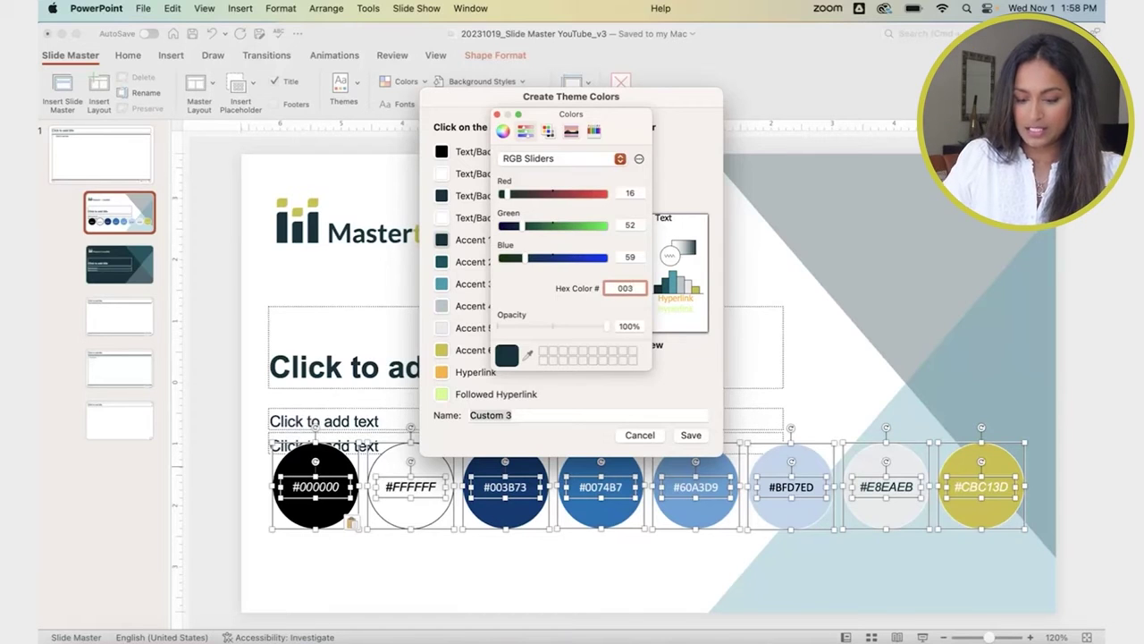
text(873)
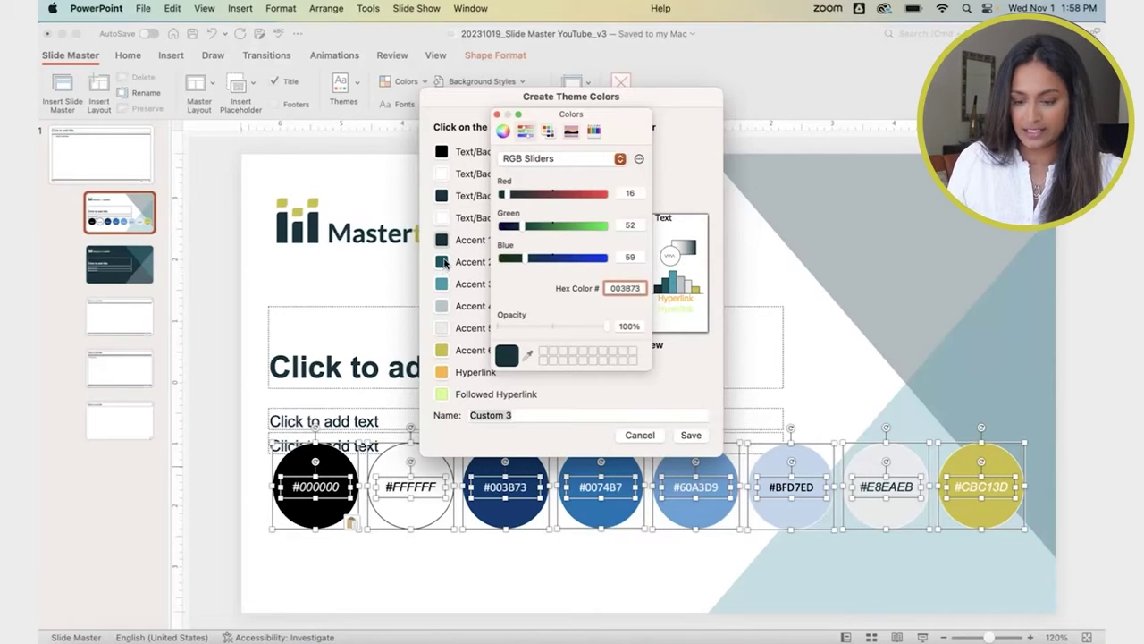
Step: Confirm hex color 003B73 for Accent 1, and enter 003B73 for the second dark Text/Background color as well
double_click(615, 288)
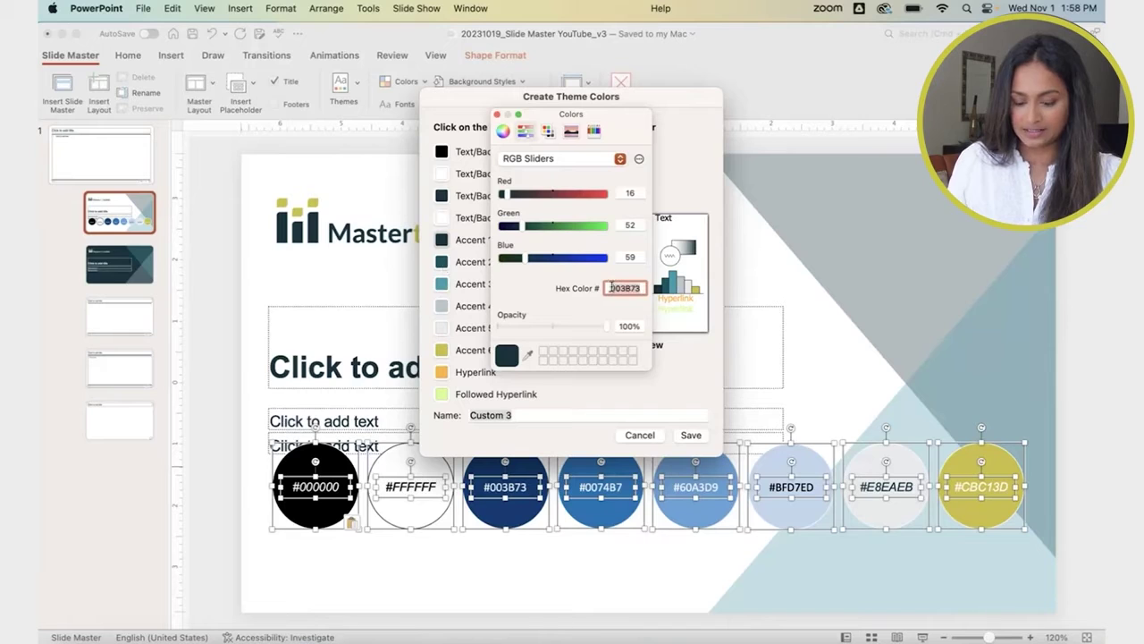
key(Return)
click(442, 197)
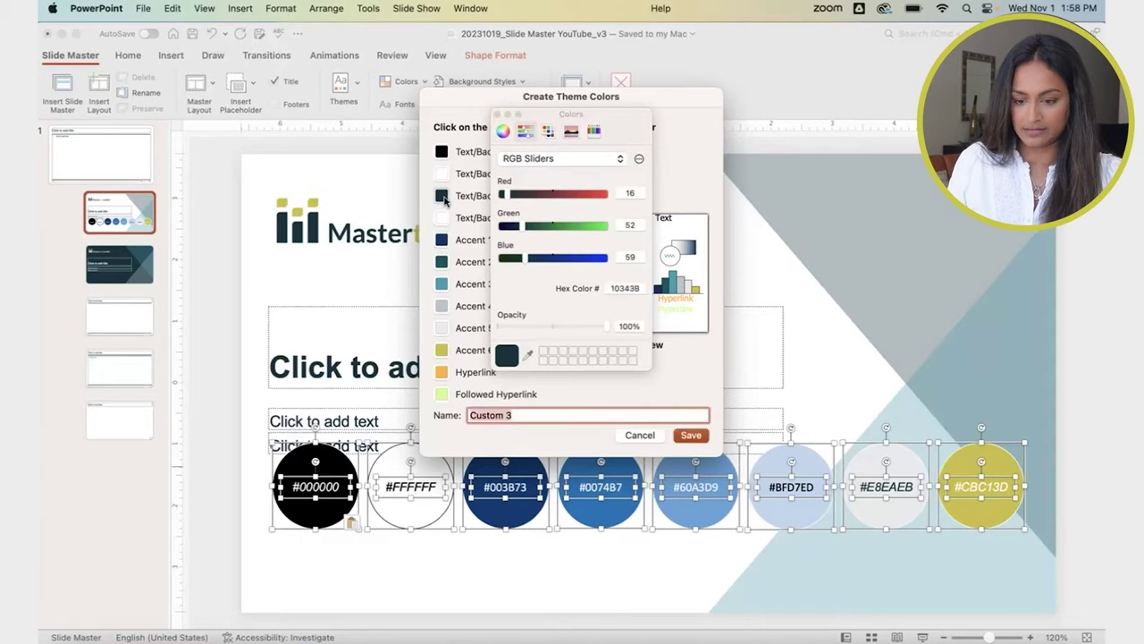
click(640, 288)
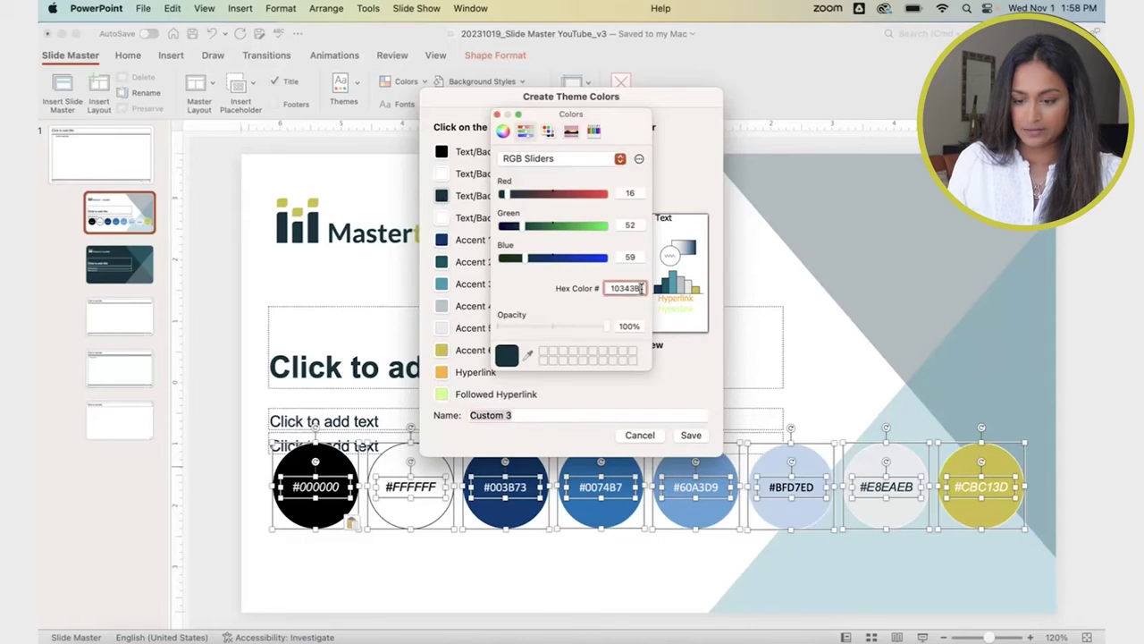
drag(640, 288, 608, 292)
text(003B73)
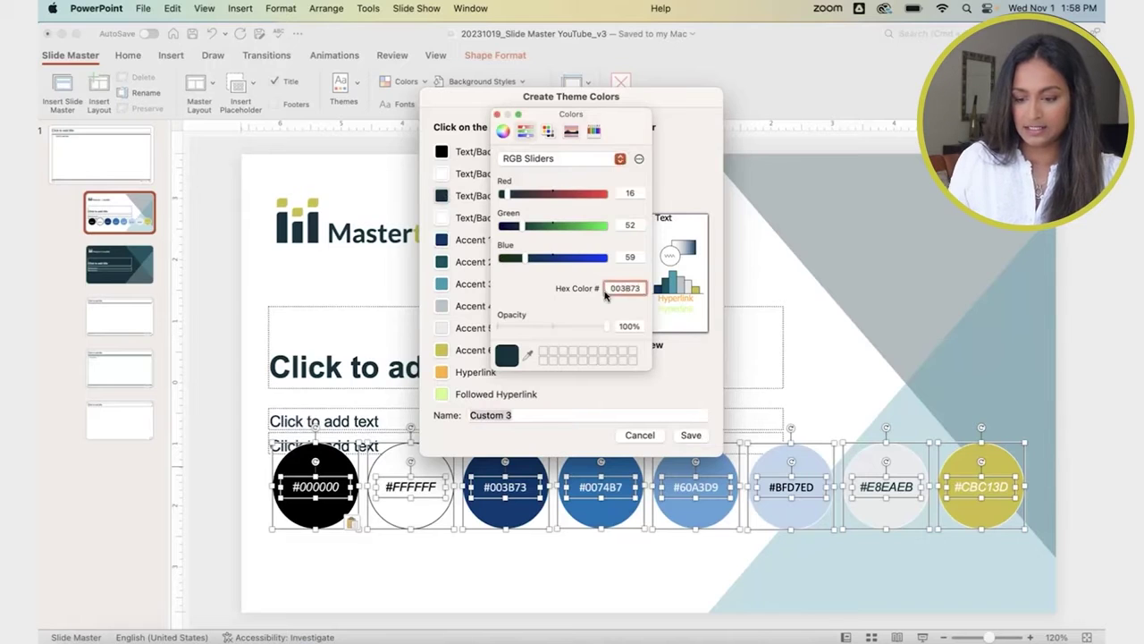
Step: Sample Accent 2 from the #0074B7 circle and Accent 3 from the #60A3D9 circle with the eyedropper
click(440, 262)
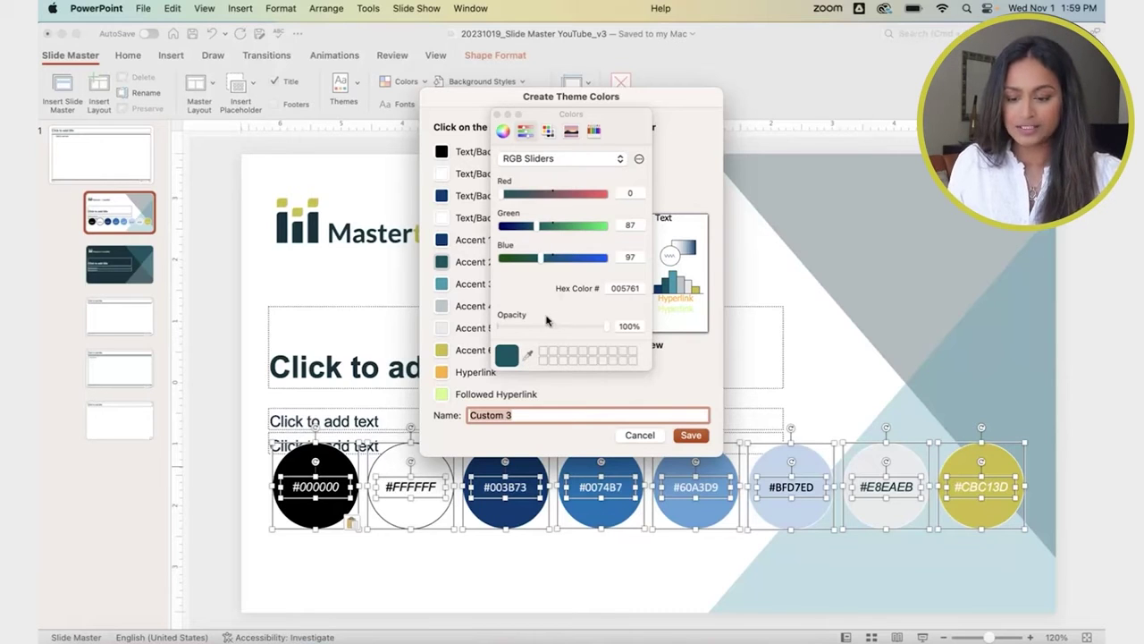
click(527, 353)
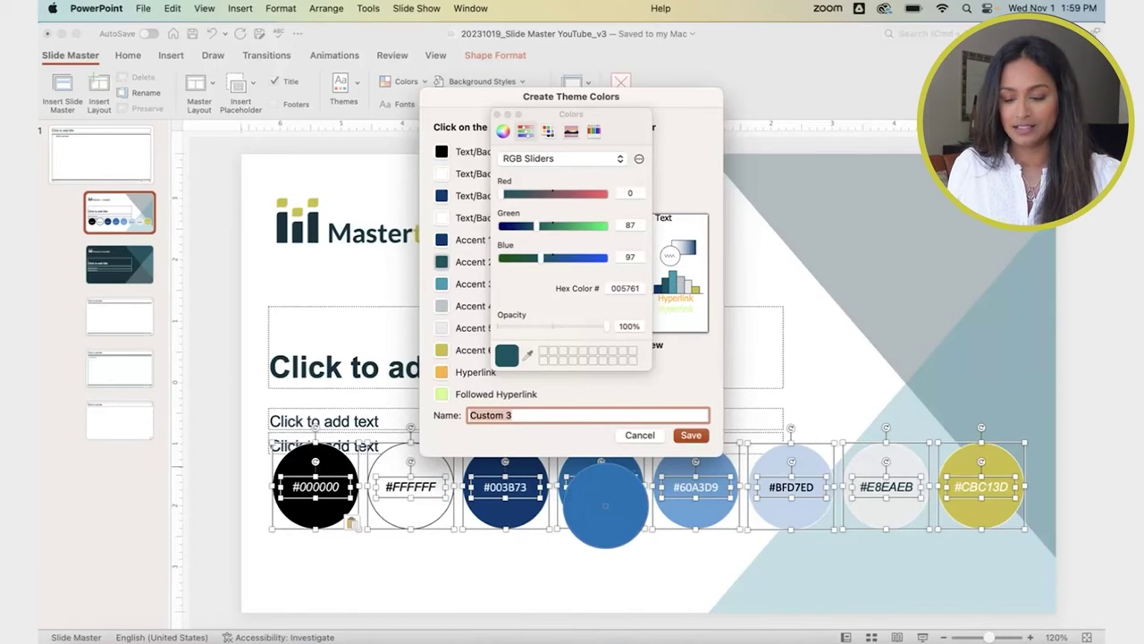
click(604, 506)
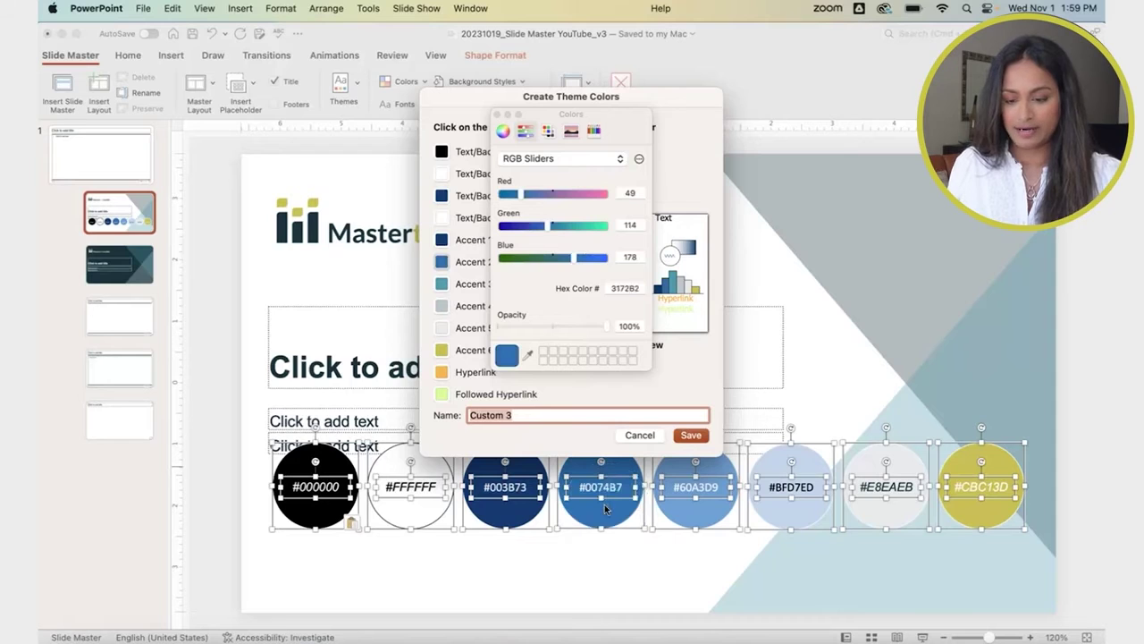
click(442, 284)
click(533, 357)
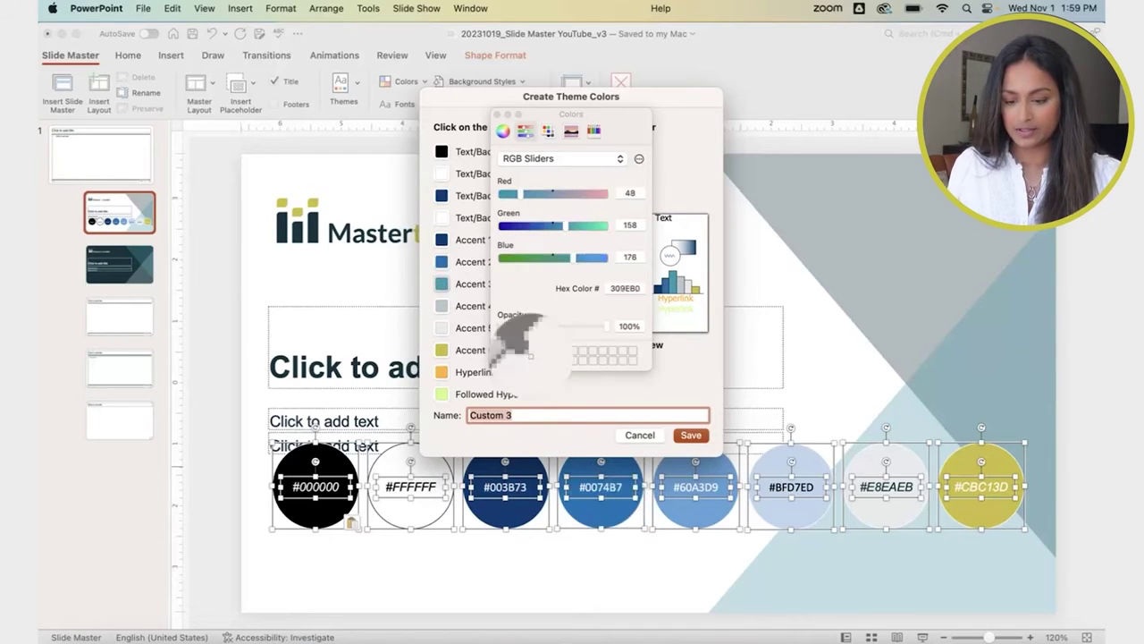
click(689, 508)
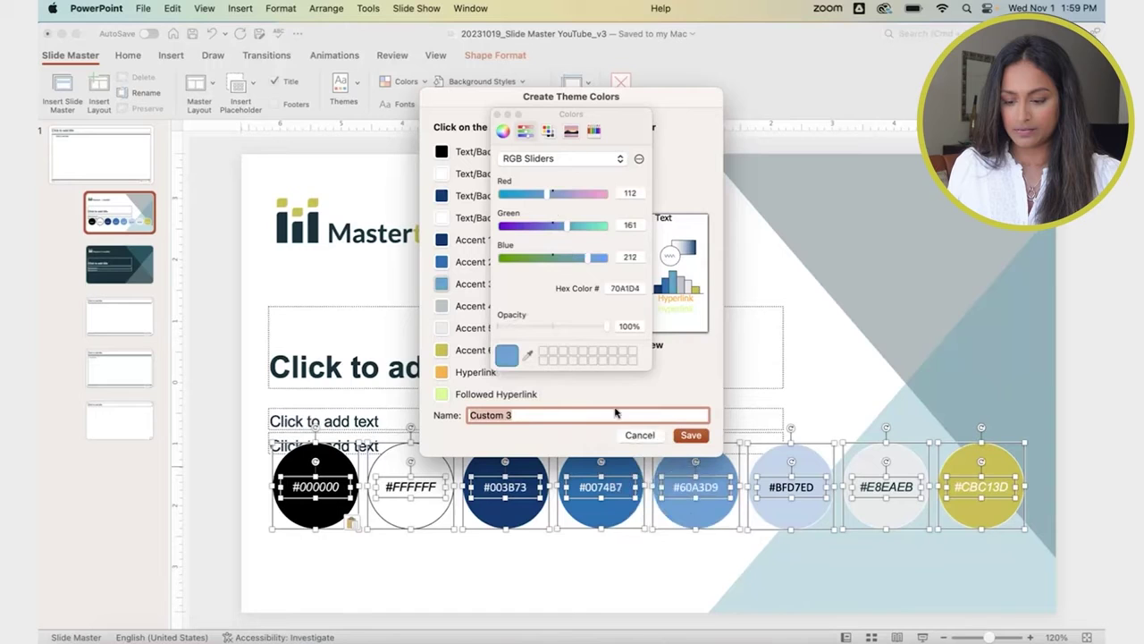
Step: Sample Accent 4 from the #BFD7ED circle with the eyedropper and save the custom theme color set
click(443, 307)
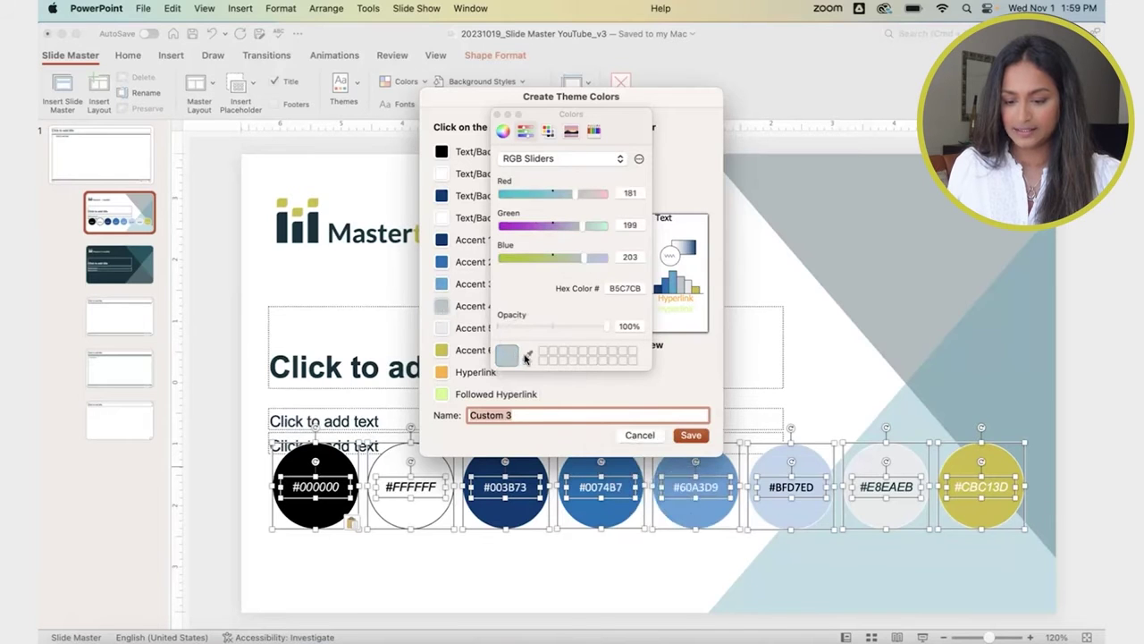
click(527, 357)
click(788, 509)
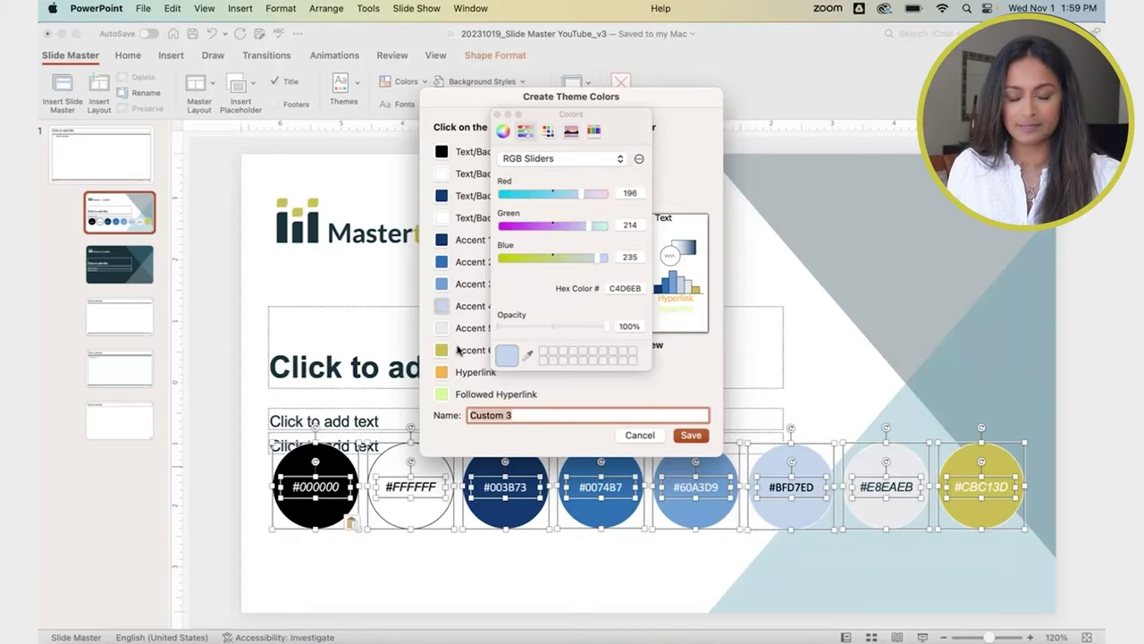
click(689, 436)
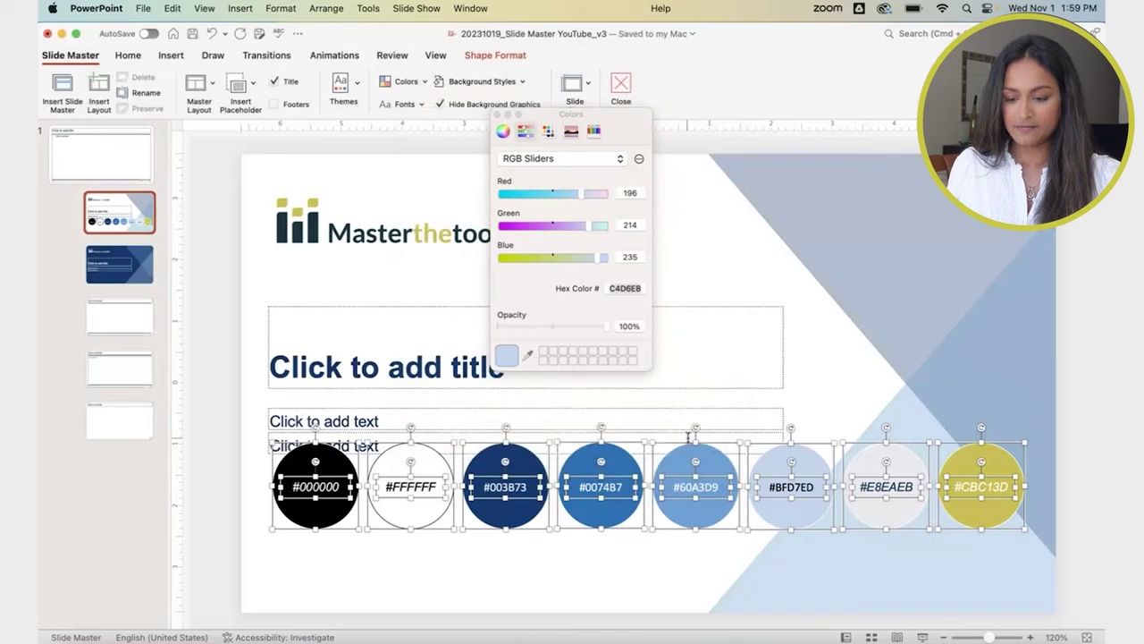
Step: Delete the pasted row of color circles from the light title slide layout and close the color picker
drag(1073, 583, 186, 443)
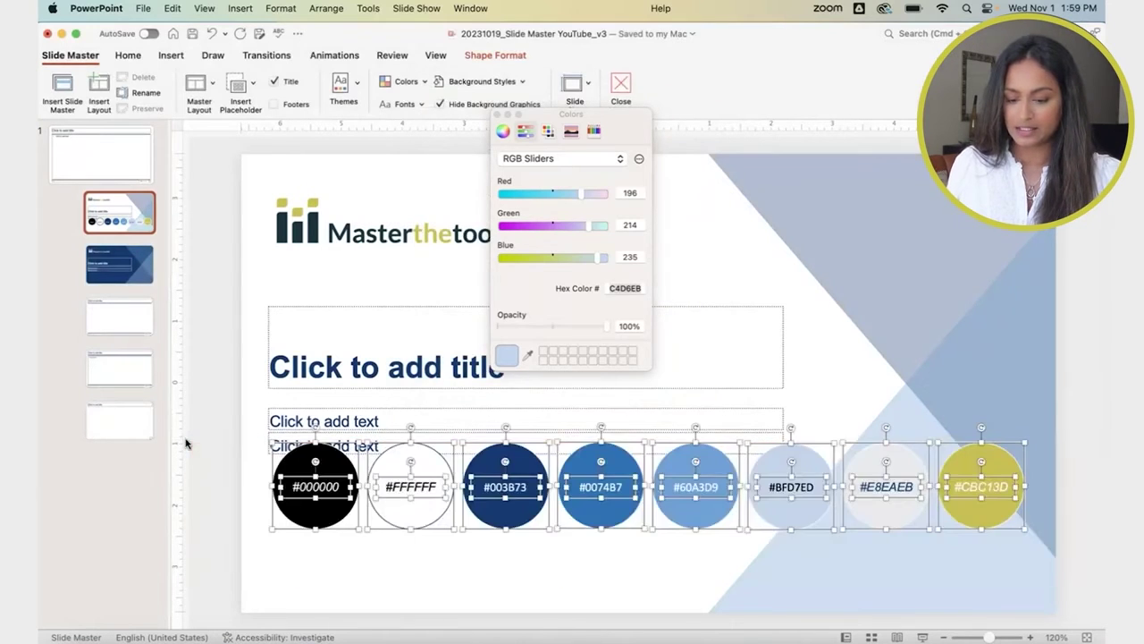
key(Delete)
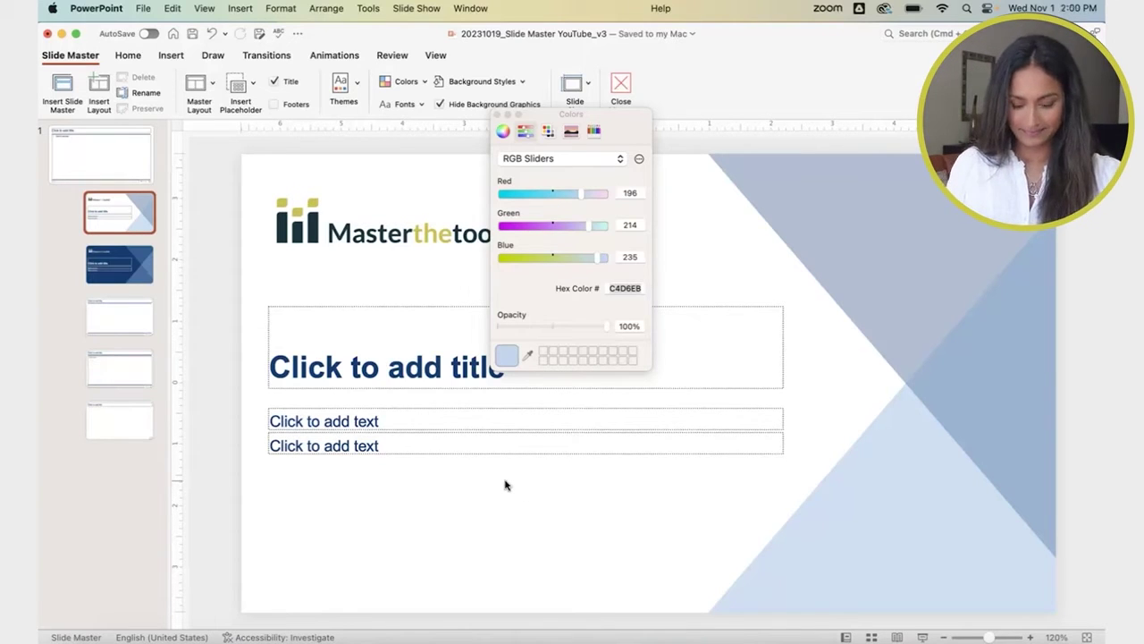
click(498, 114)
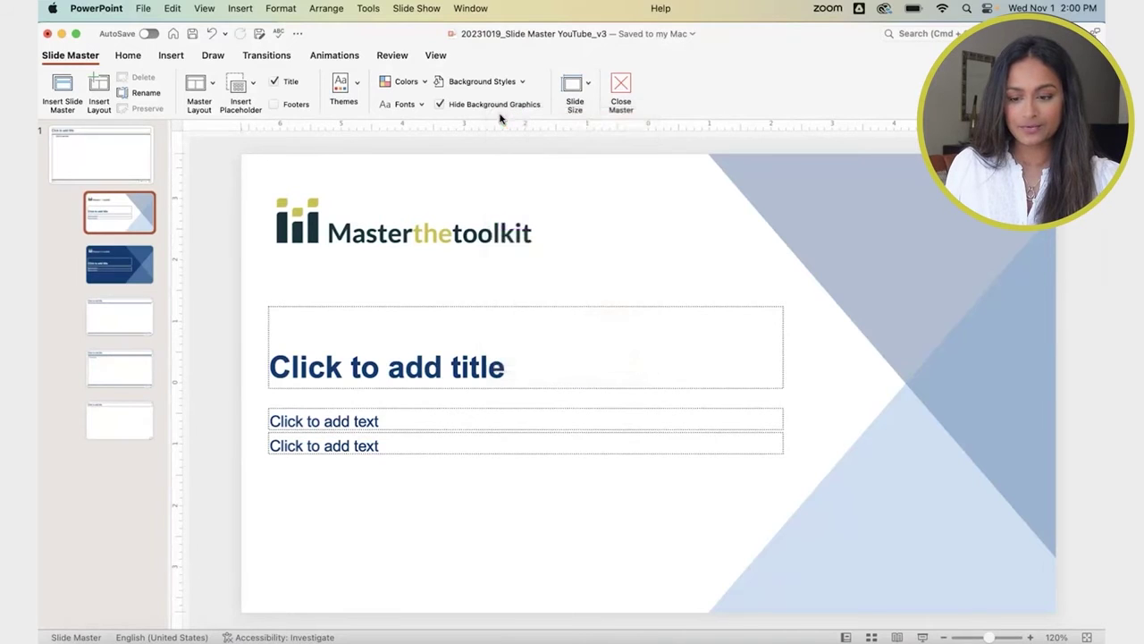
Step: Check the new color scheme on the other slide layouts and on the master slide
click(126, 259)
click(129, 320)
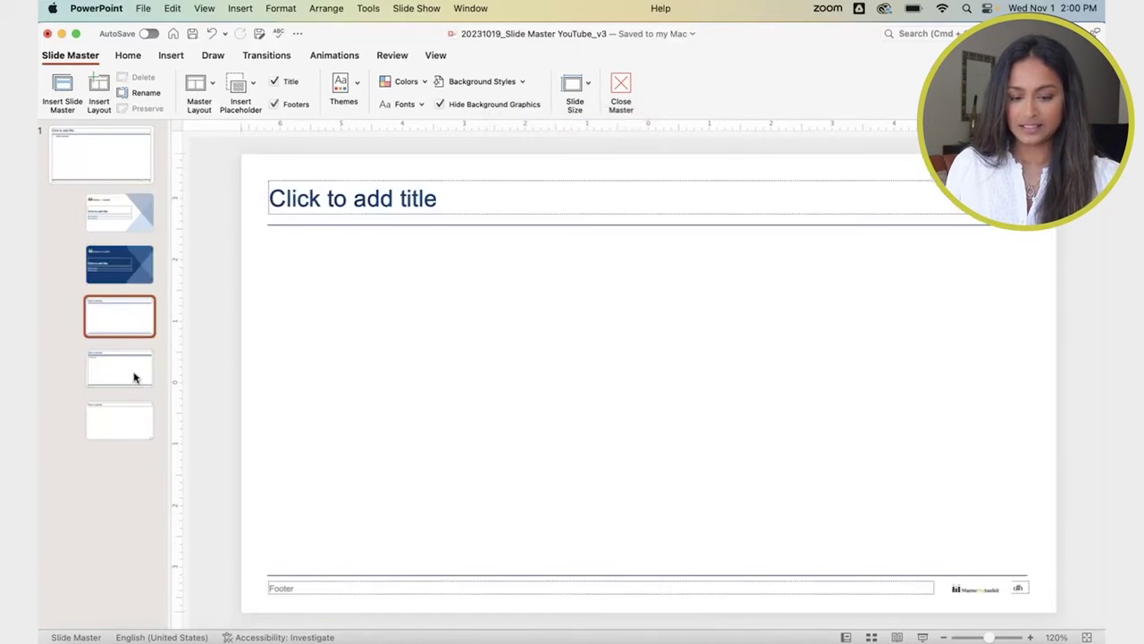
click(134, 374)
click(138, 426)
click(124, 160)
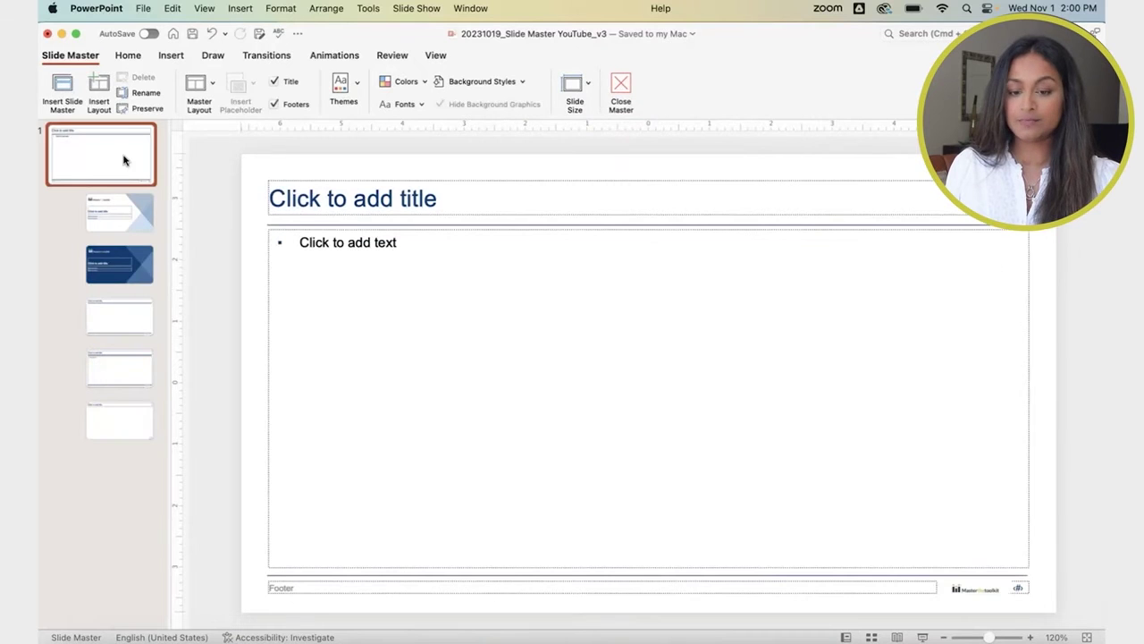
Step: Close the slide master and look through the whole deck in the slide overview to check the new colors
click(623, 87)
scroll(656, 386, up, 5)
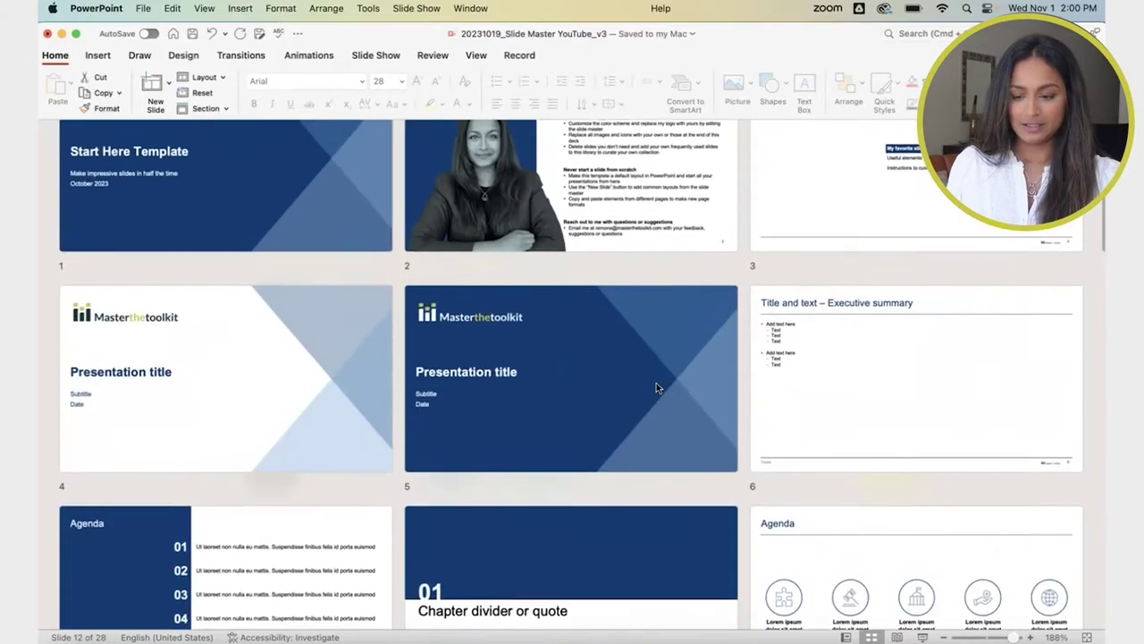
scroll(657, 386, down, 5)
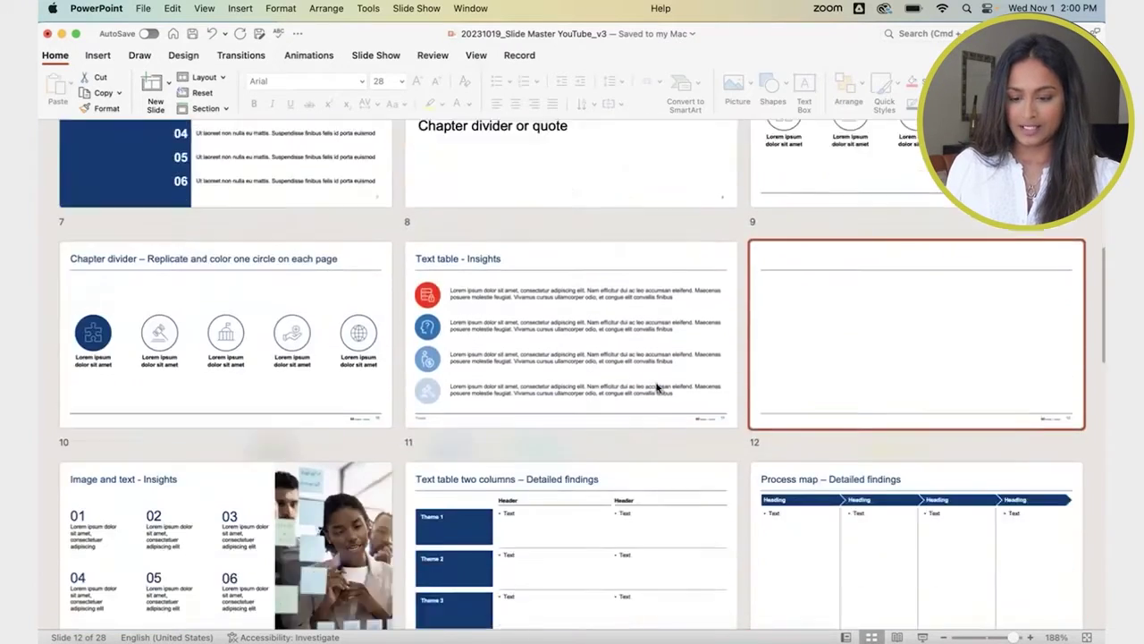
scroll(656, 387, down, 8)
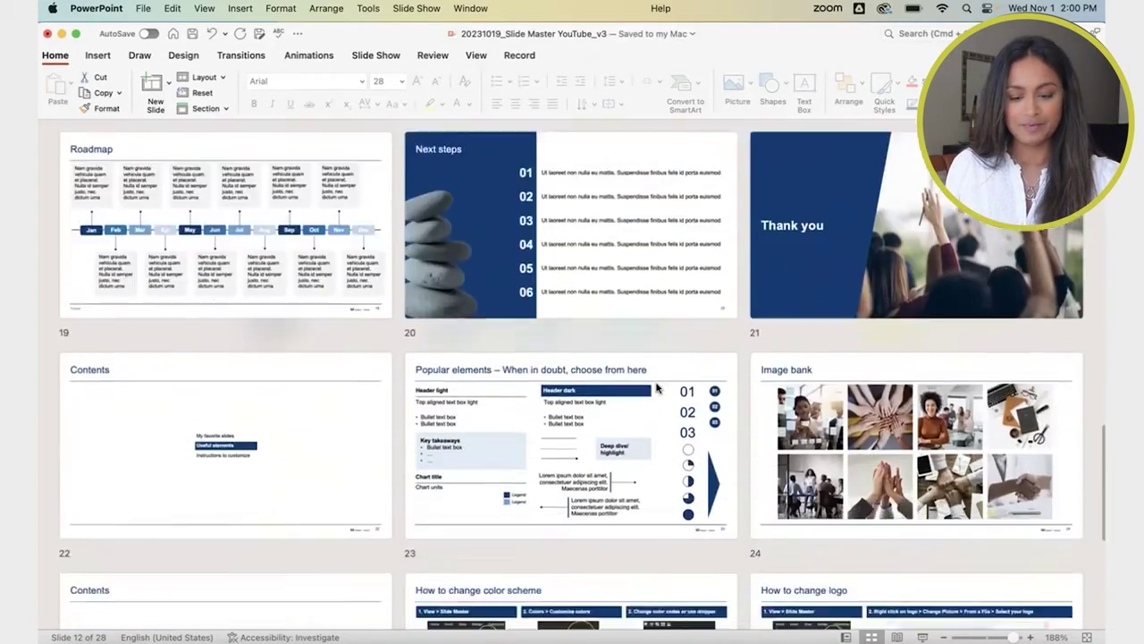
scroll(656, 386, down, 3)
scroll(656, 387, up, 15)
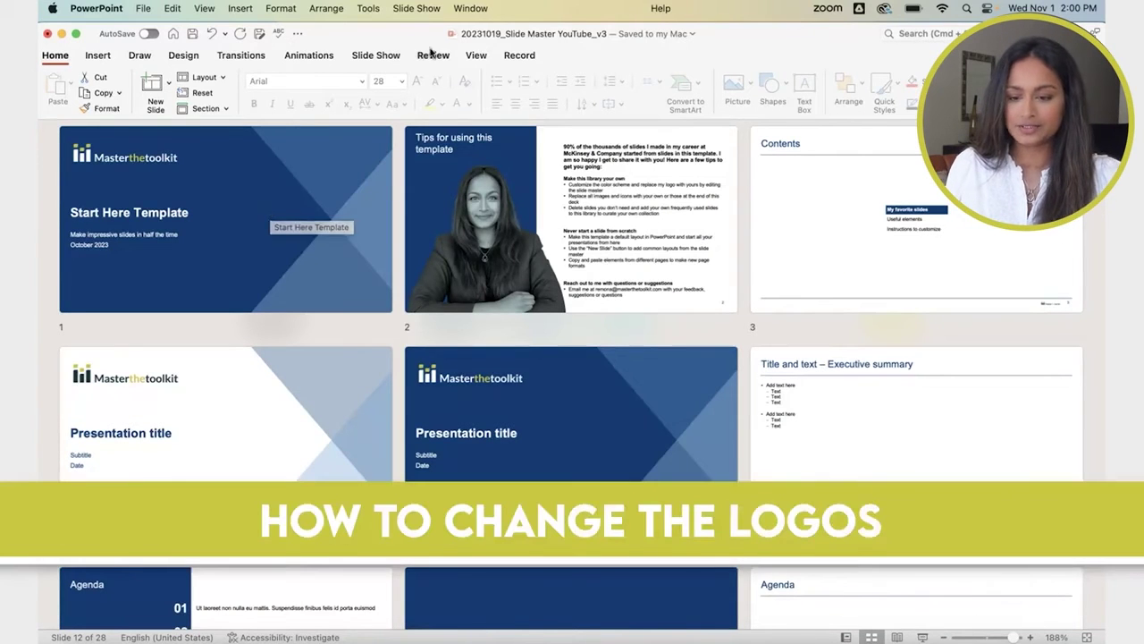
Step: Reopen the slide master and show the light title slide layout
click(474, 55)
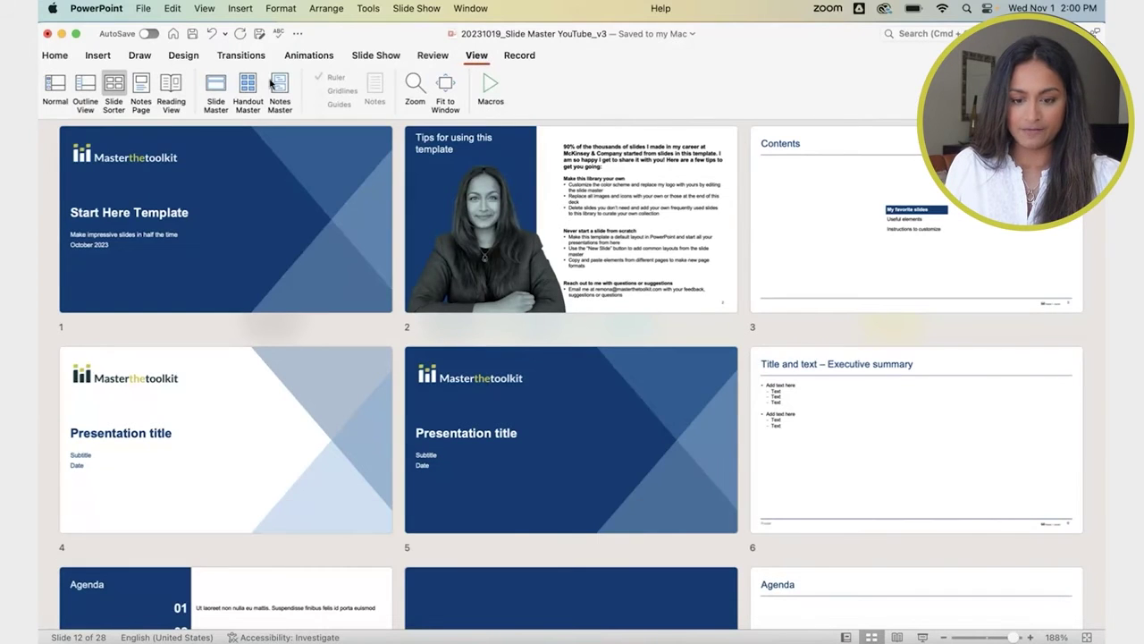
click(215, 91)
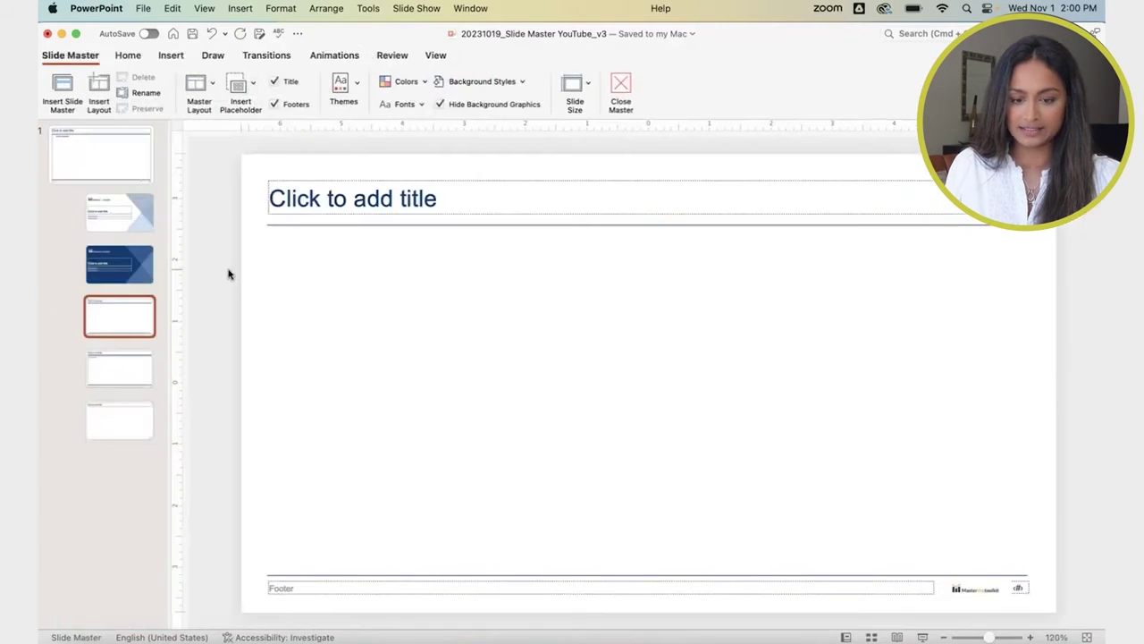
click(105, 221)
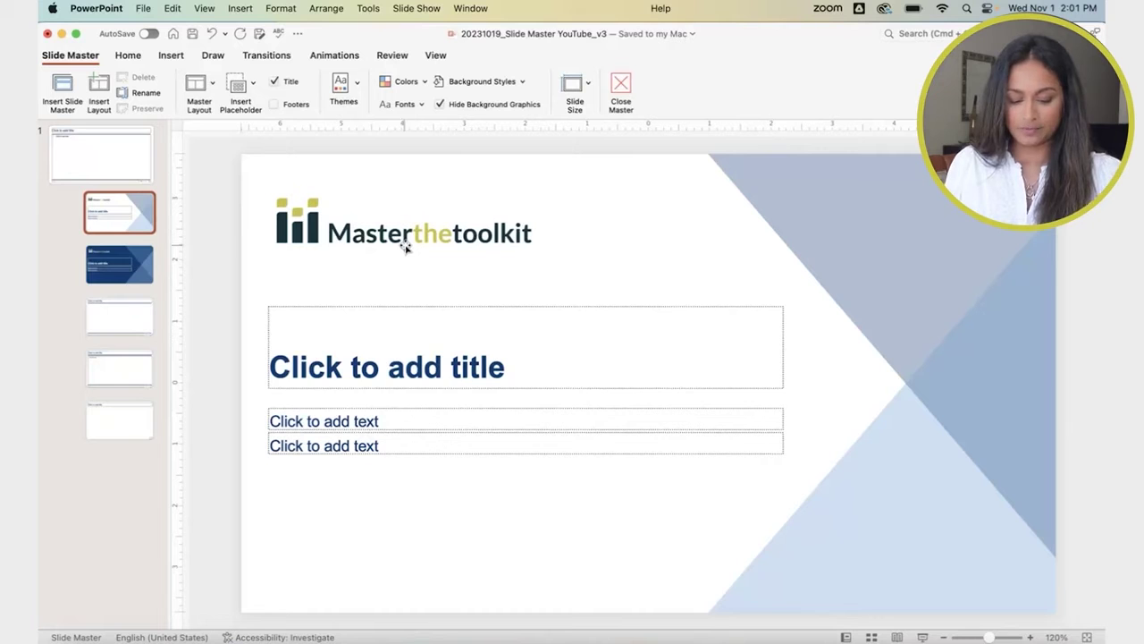
Step: Switch to the Branding presentation, view its second slide, and return to the template's slide master
key(super+Tab)
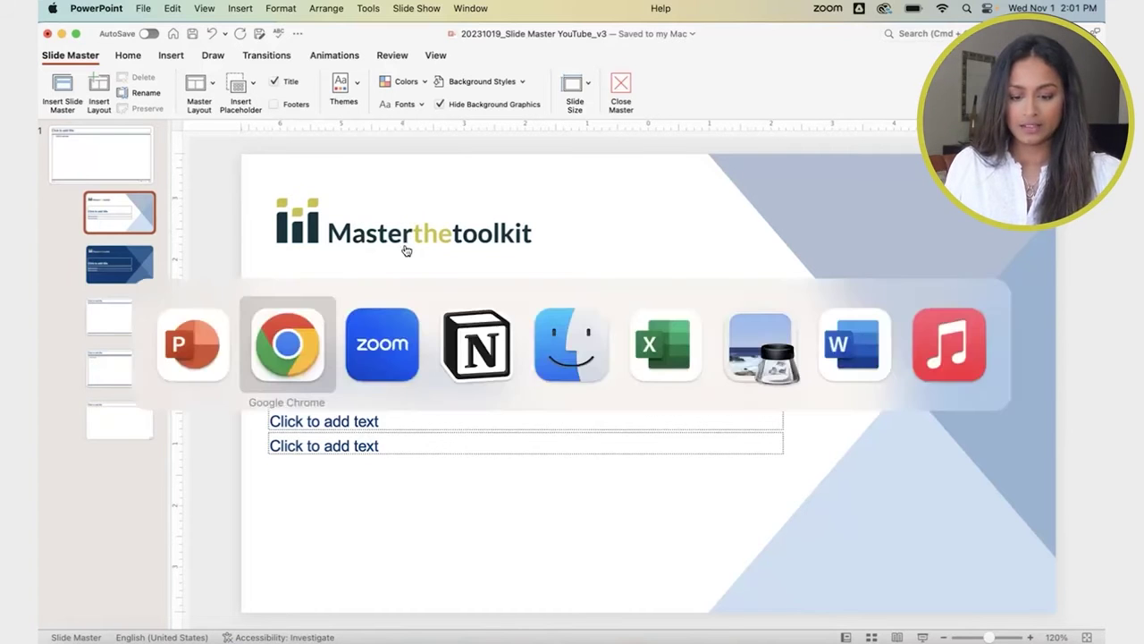
key(super+shift+Tab)
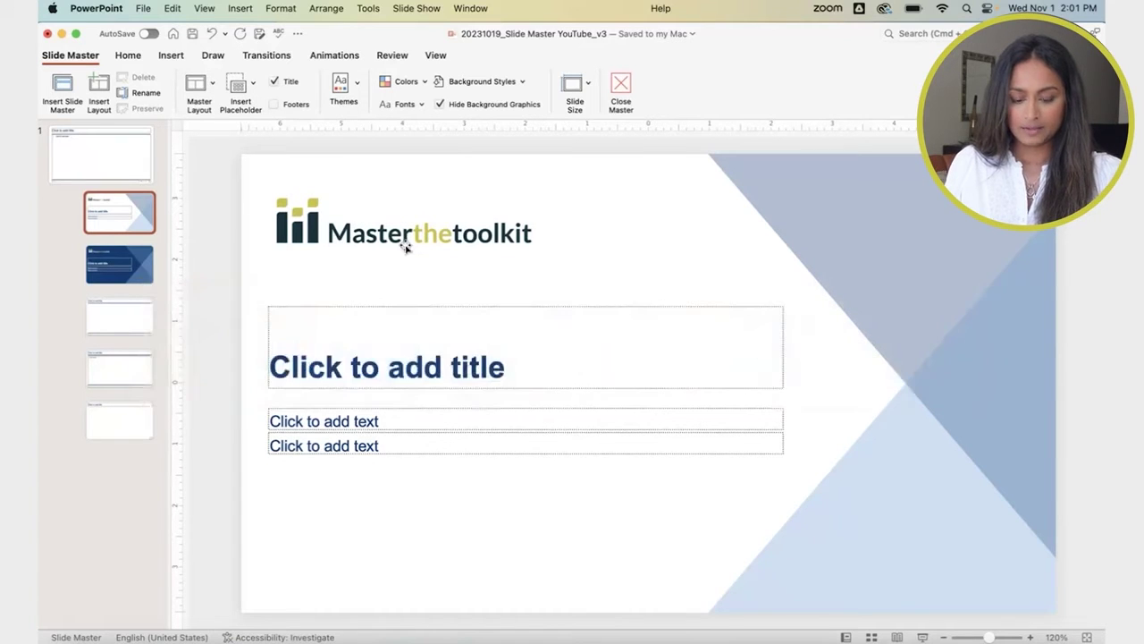
key(super+grave)
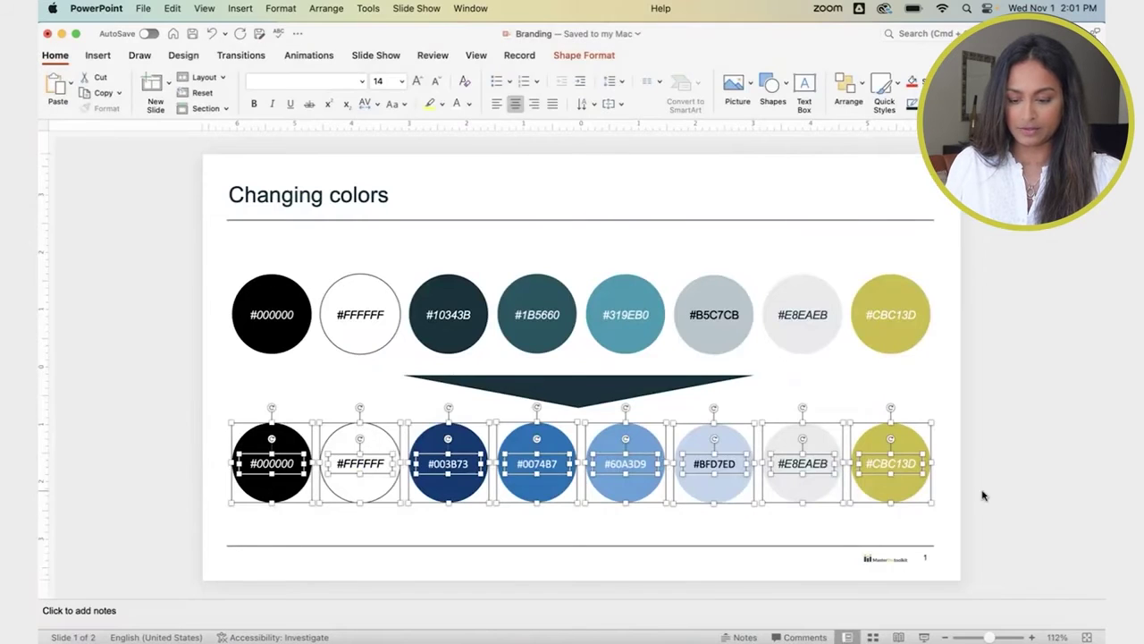
click(988, 490)
key(Down)
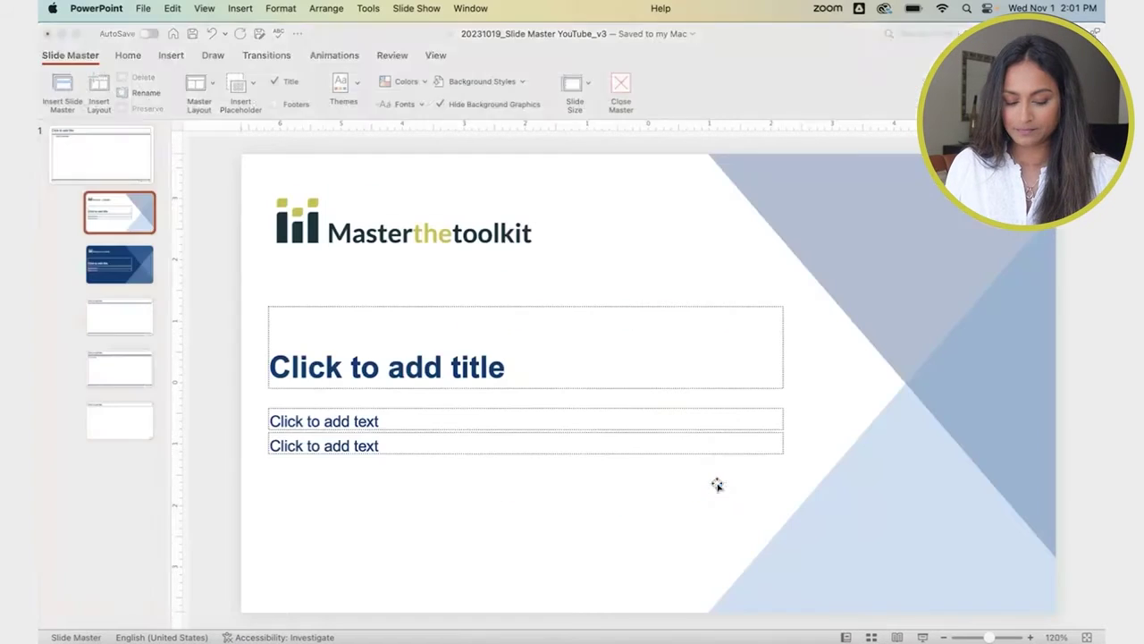
click(717, 485)
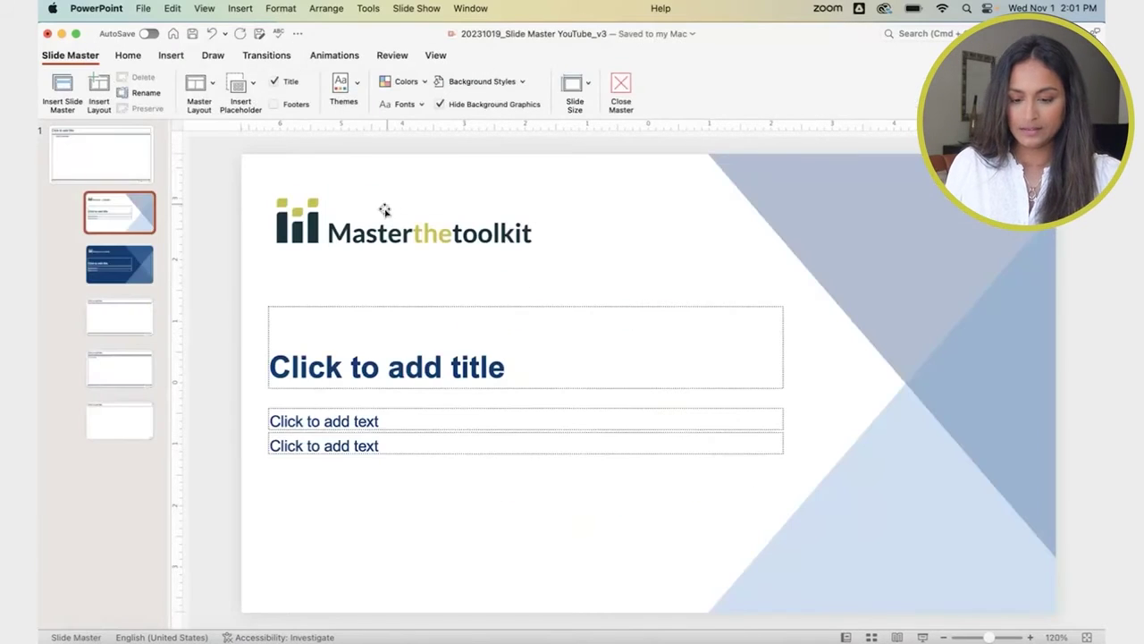
Step: Select the Masterthetoolkit logo on the light title slide layout and bring up its picture editing options
click(379, 236)
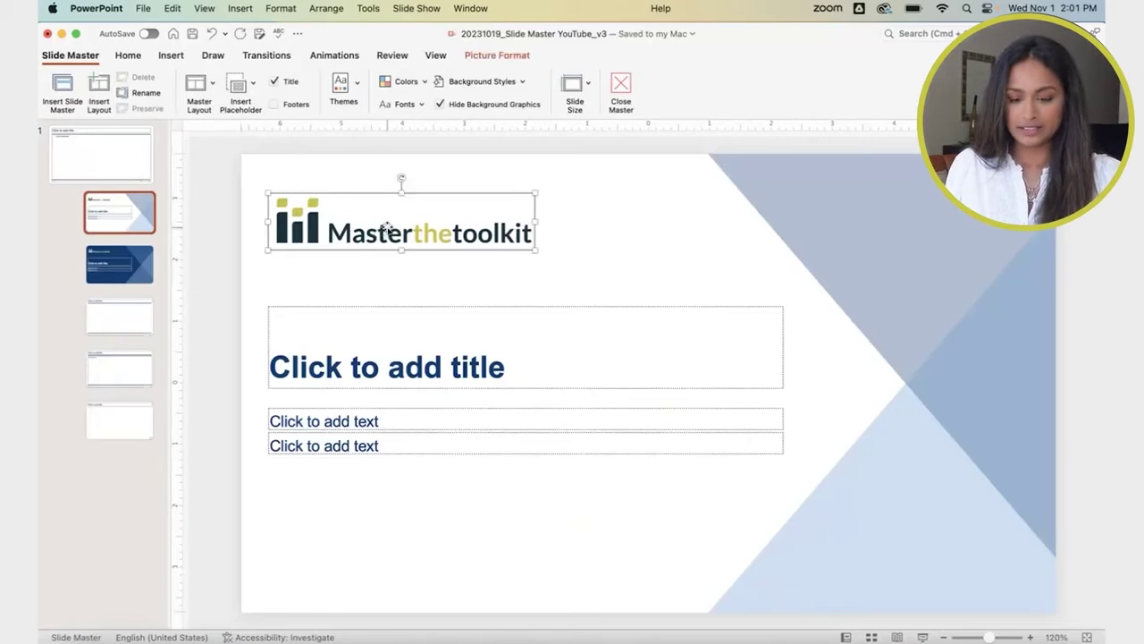
right_click(388, 230)
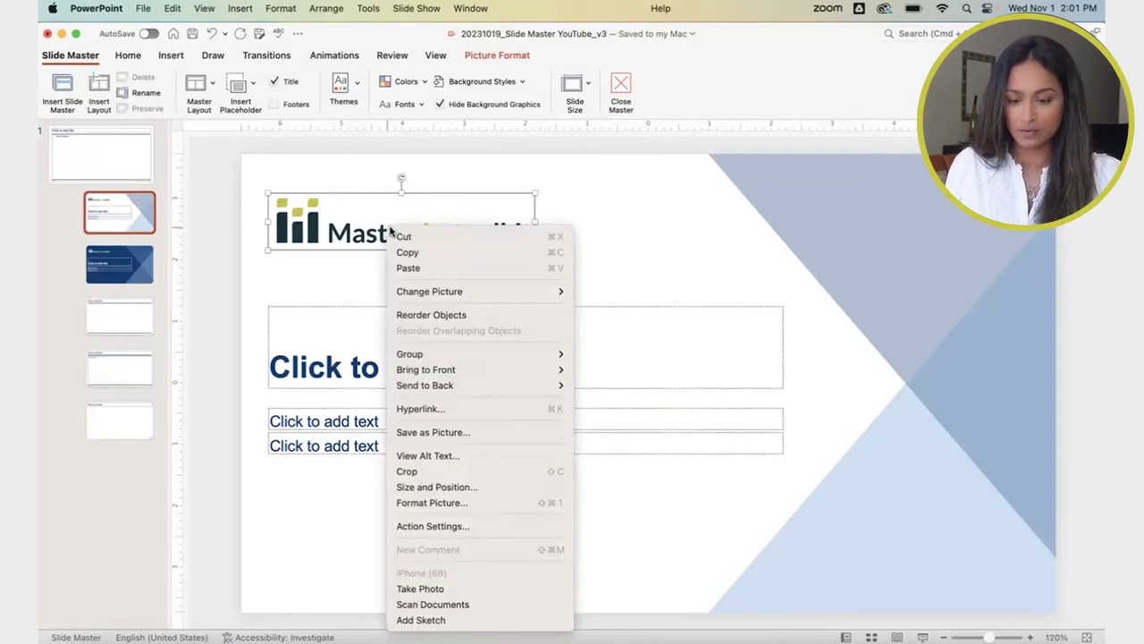